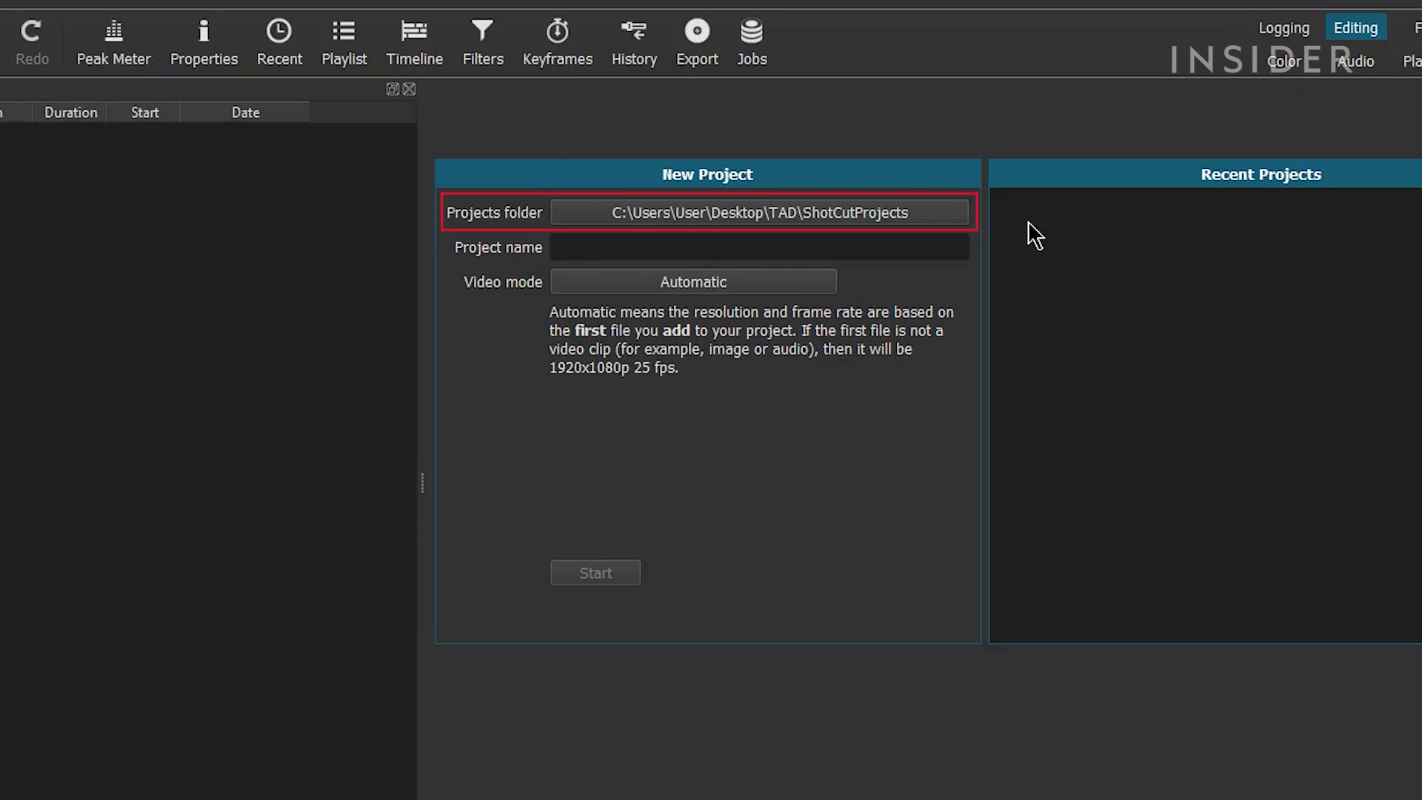
Start a new project 'My New Video' saved in ShotCutProjects, with video mode Automatic.
{"action": "left_click", "coordinate": [868, 217]}
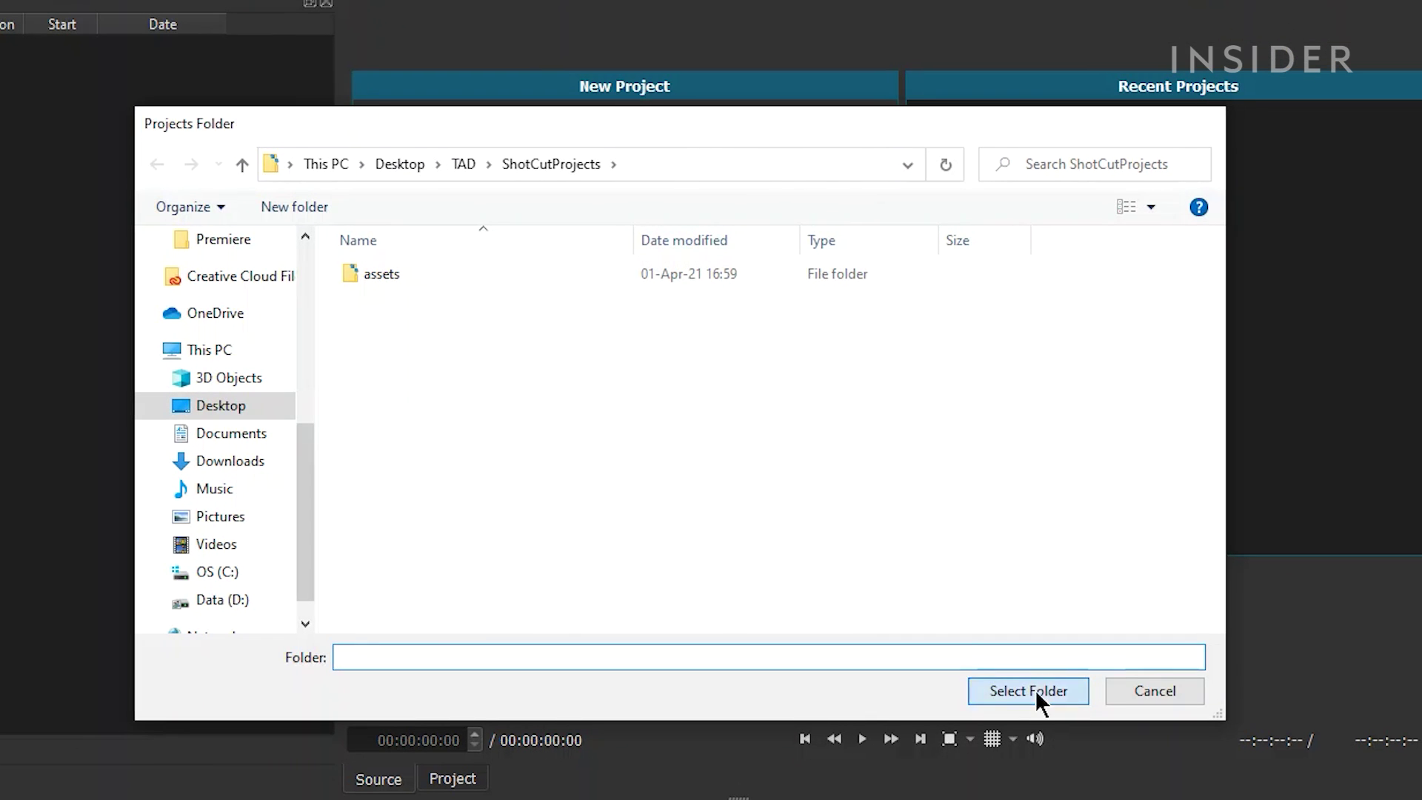
{"action": "left_click", "coordinate": [1035, 690]}
{"action": "type", "text": "My New Video"}
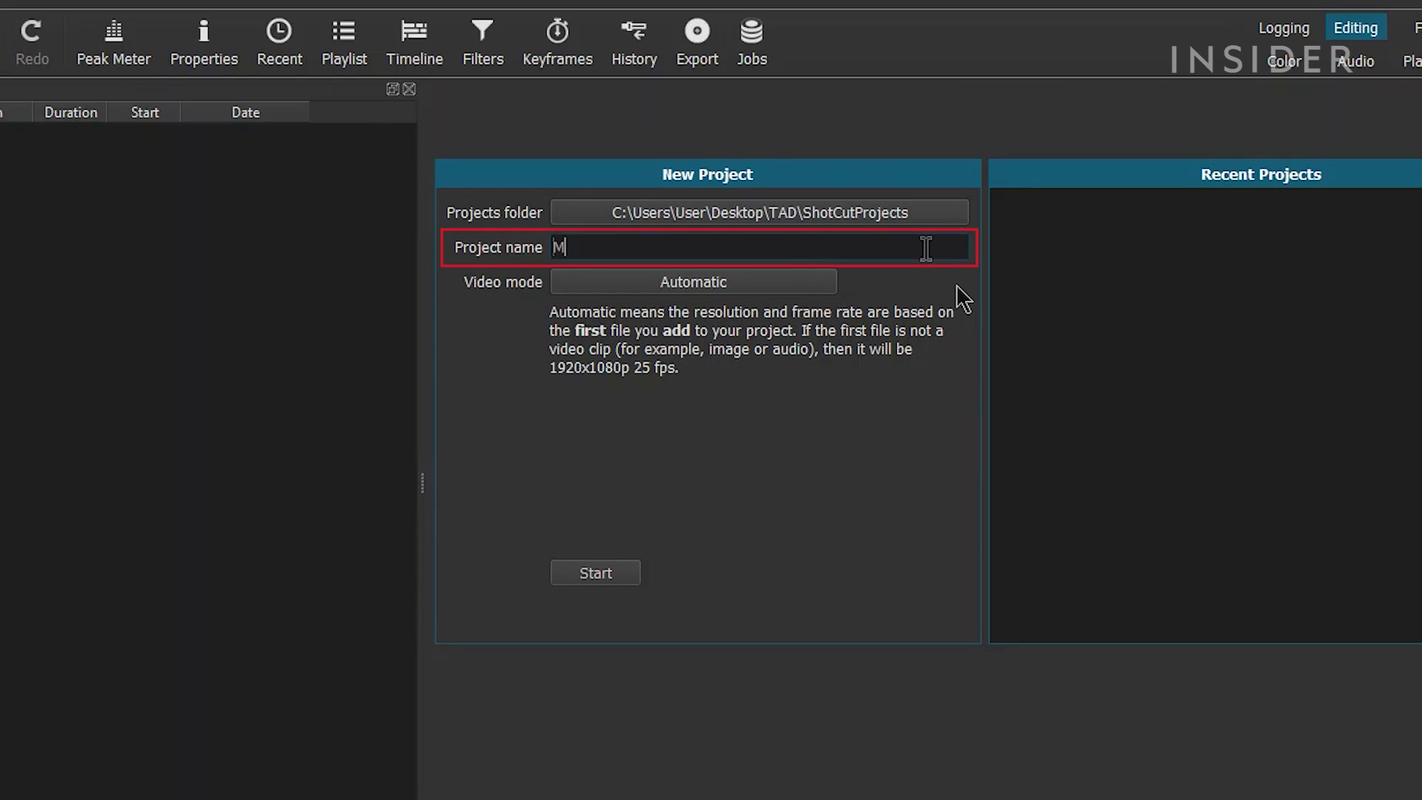
{"action": "left_click", "coordinate": [809, 286]}
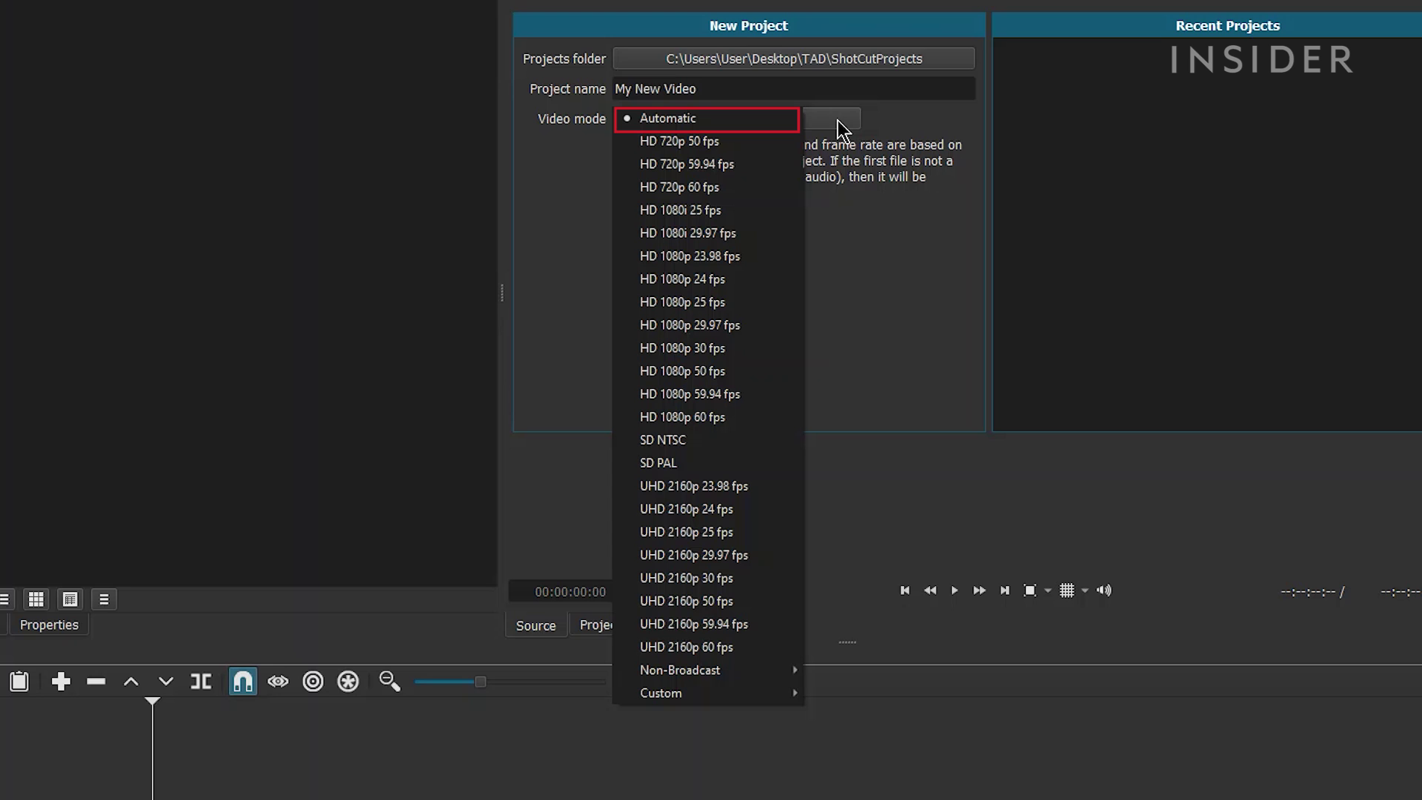
{"action": "left_click", "coordinate": [841, 129]}
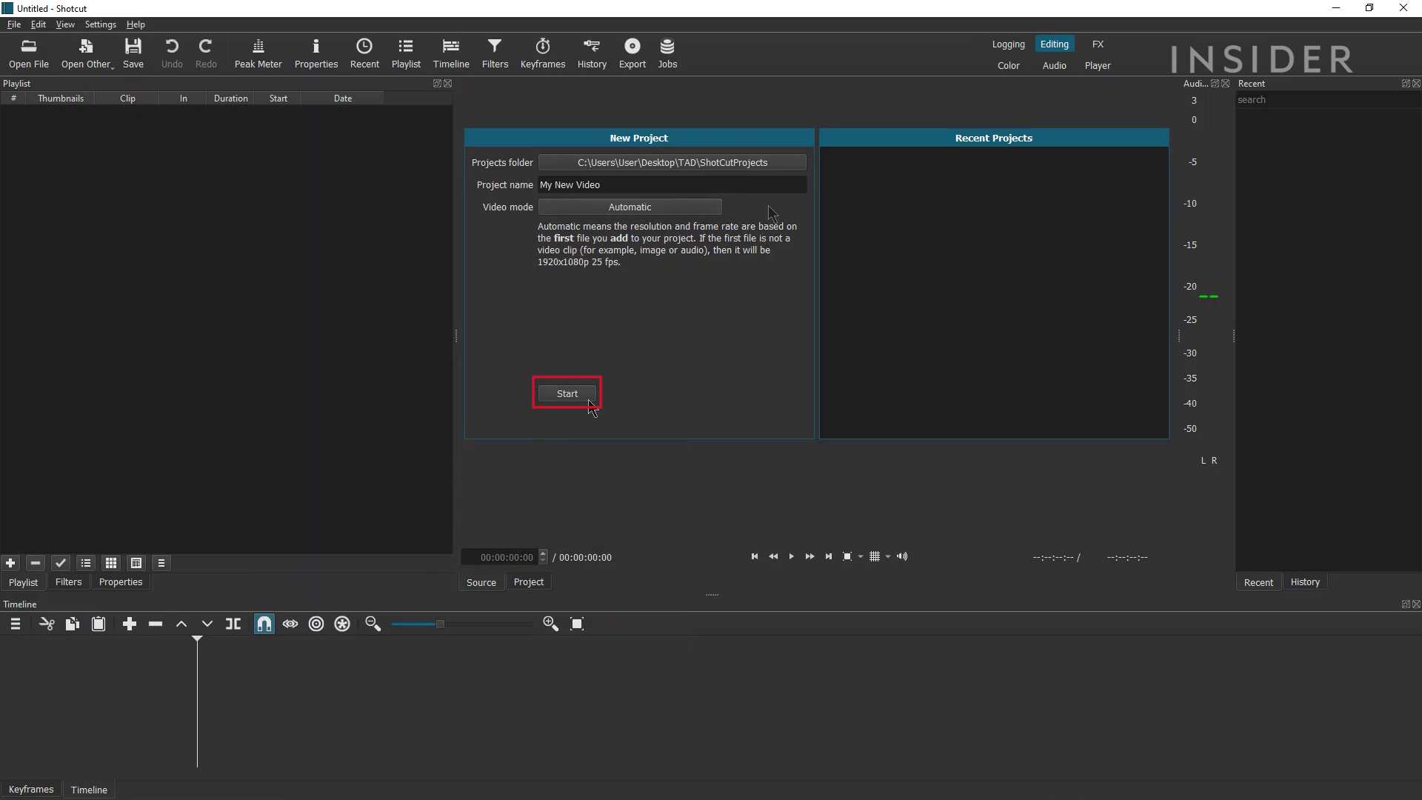
{"action": "left_click", "coordinate": [567, 394]}
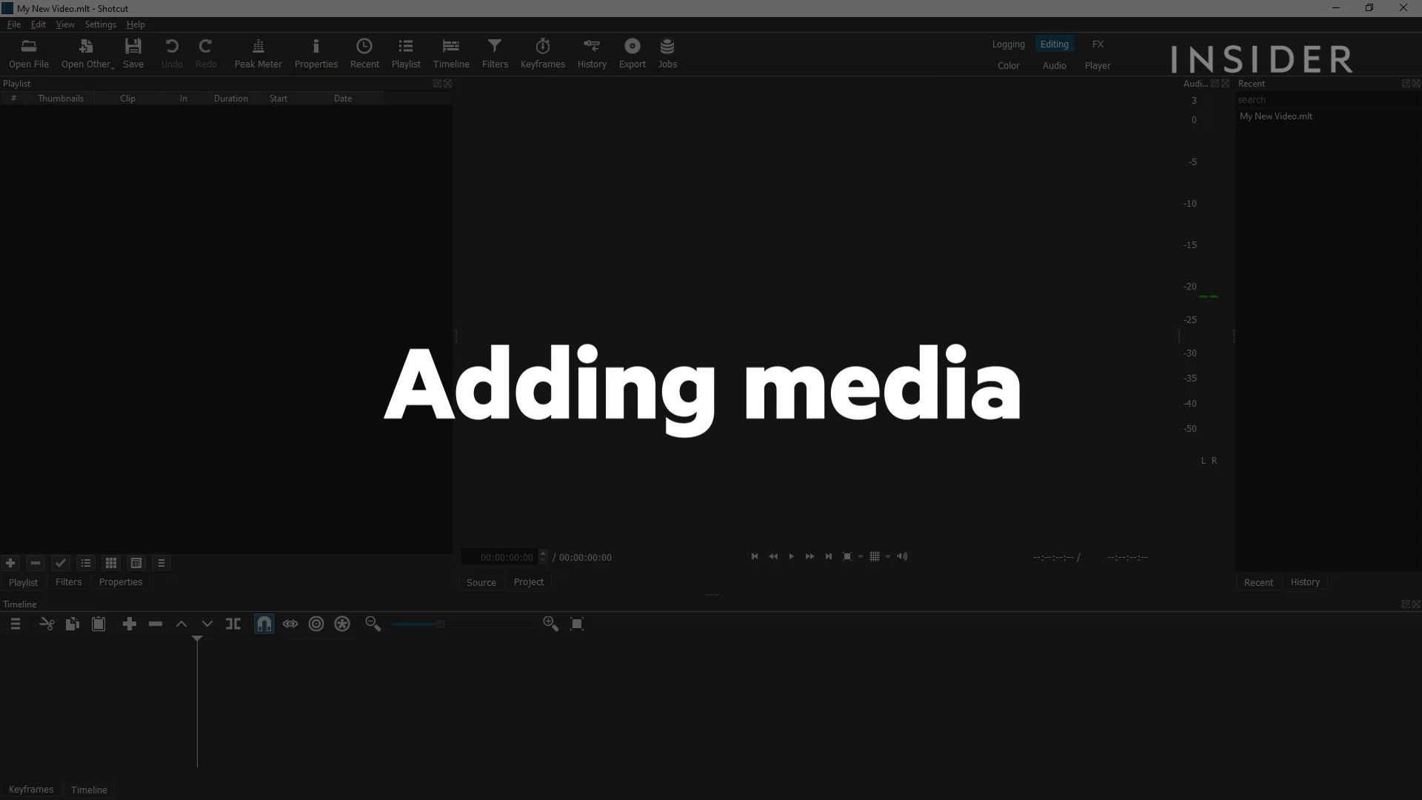
Open 027A2589, 027A2590, 027A2592 and 027A2595.MOV from the assets folder into the playlist.
{"action": "key", "text": "ctrl+o"}
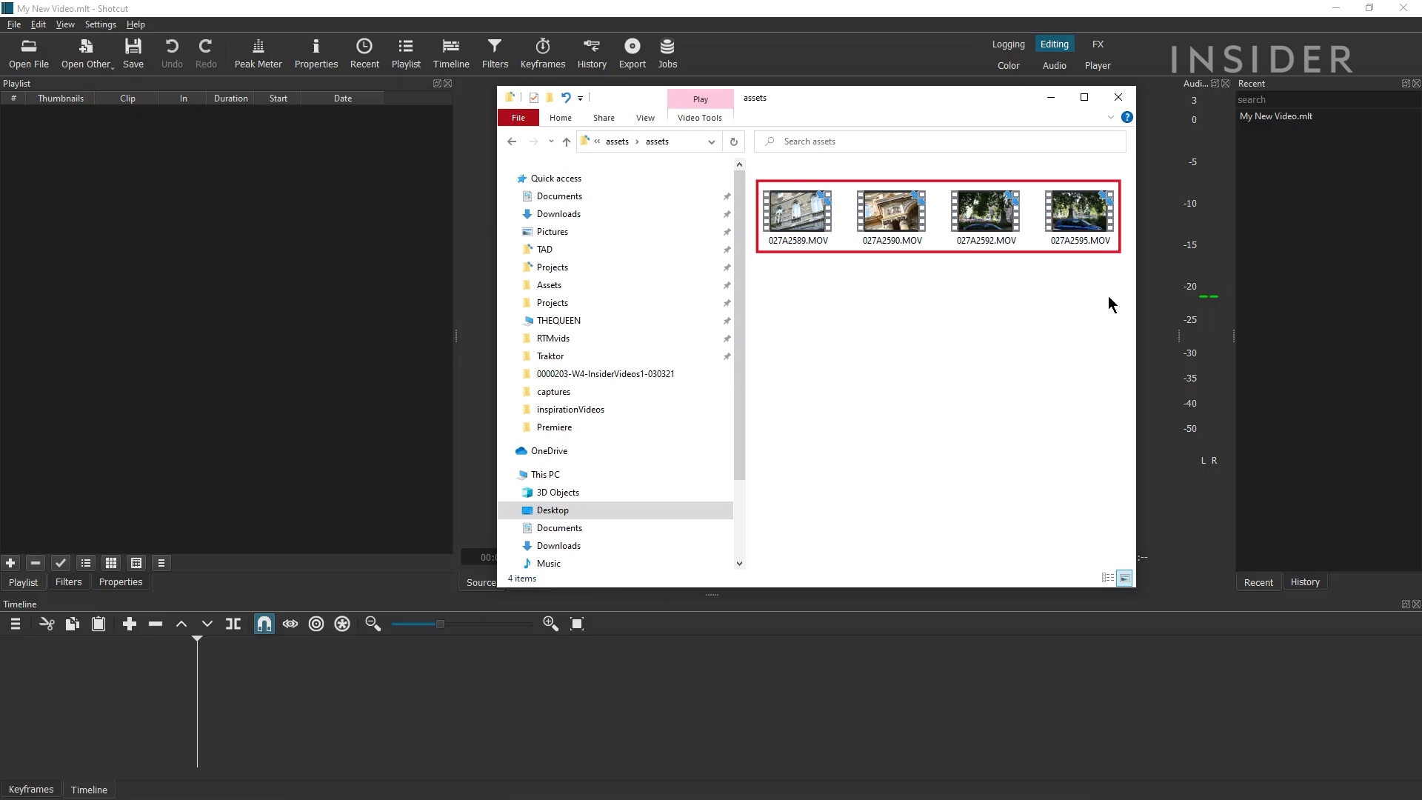
{"action": "left_click_drag", "start_coordinate": [1111, 300], "coordinate": [238, 249]}
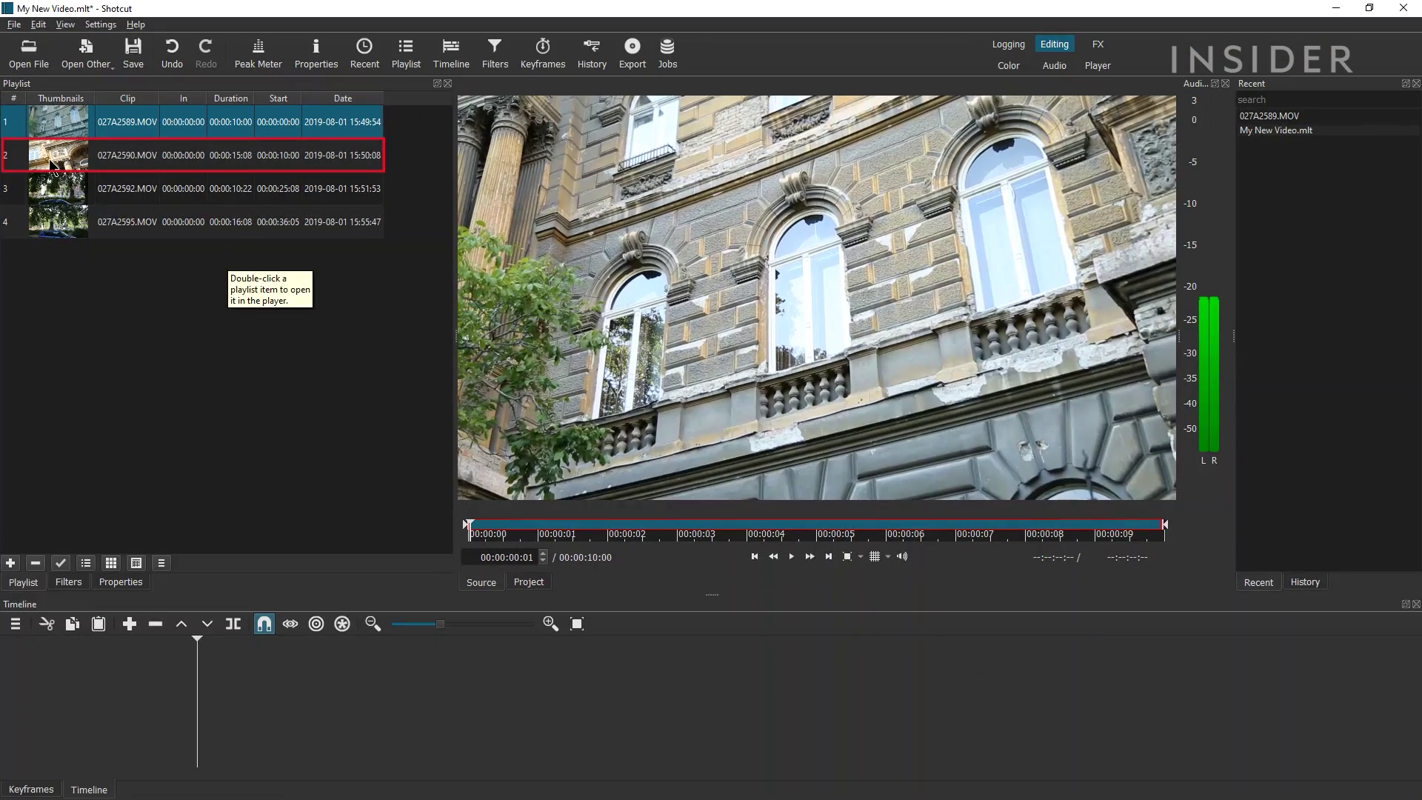
Preview 027A2590.MOV, then place 027A2589.MOV on the V1 track.
{"action": "double_click", "coordinate": [50, 163]}
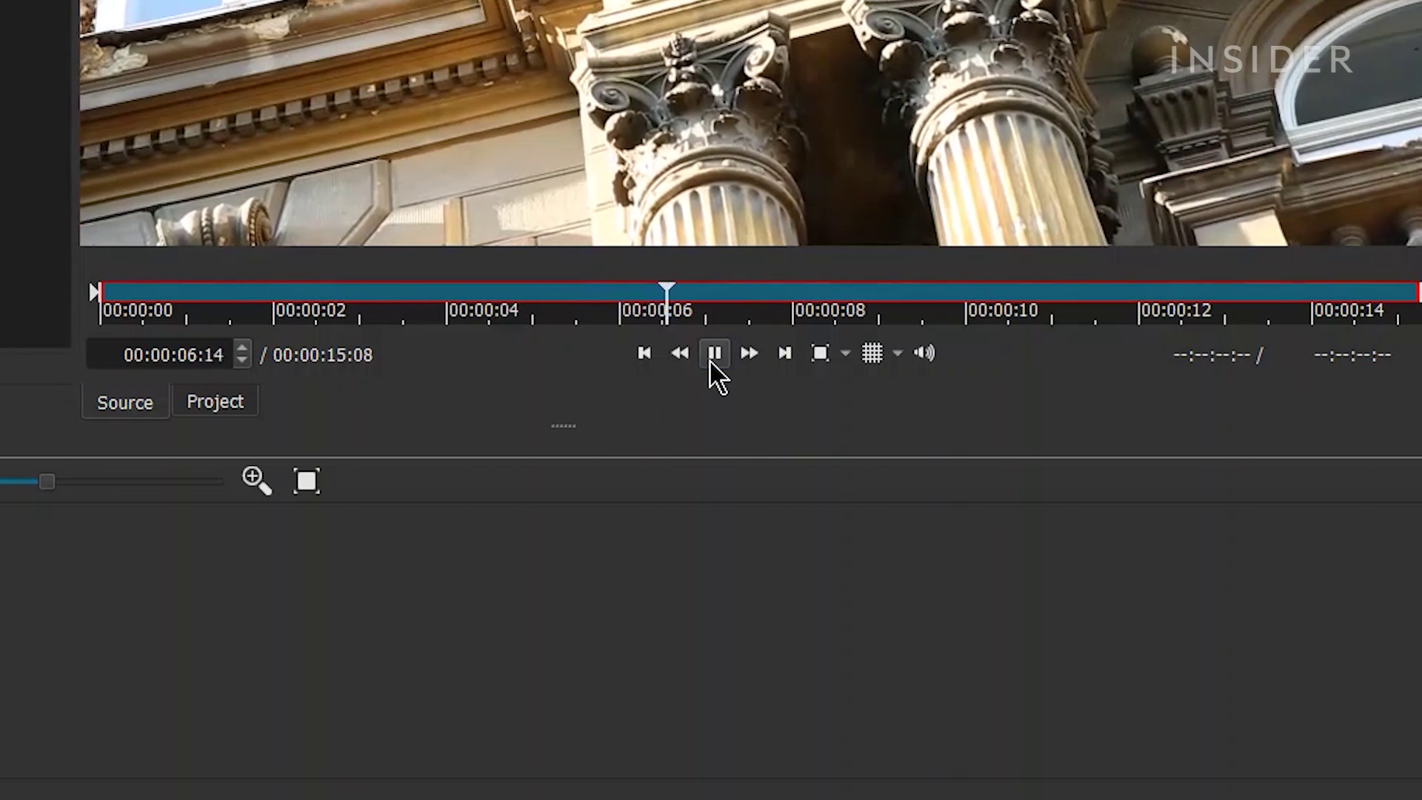
{"action": "left_click", "coordinate": [710, 362]}
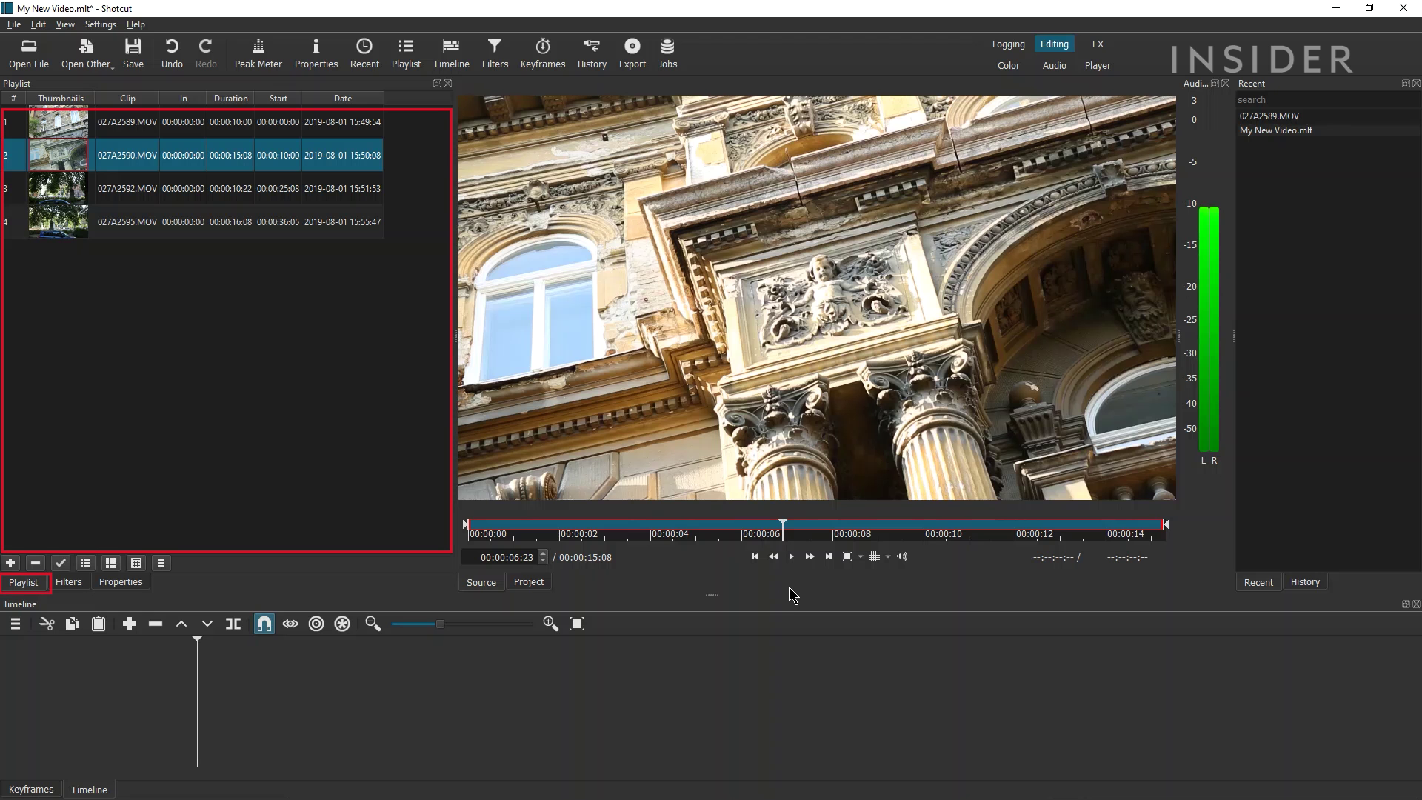
{"action": "left_click_drag", "start_coordinate": [67, 124], "coordinate": [106, 669]}
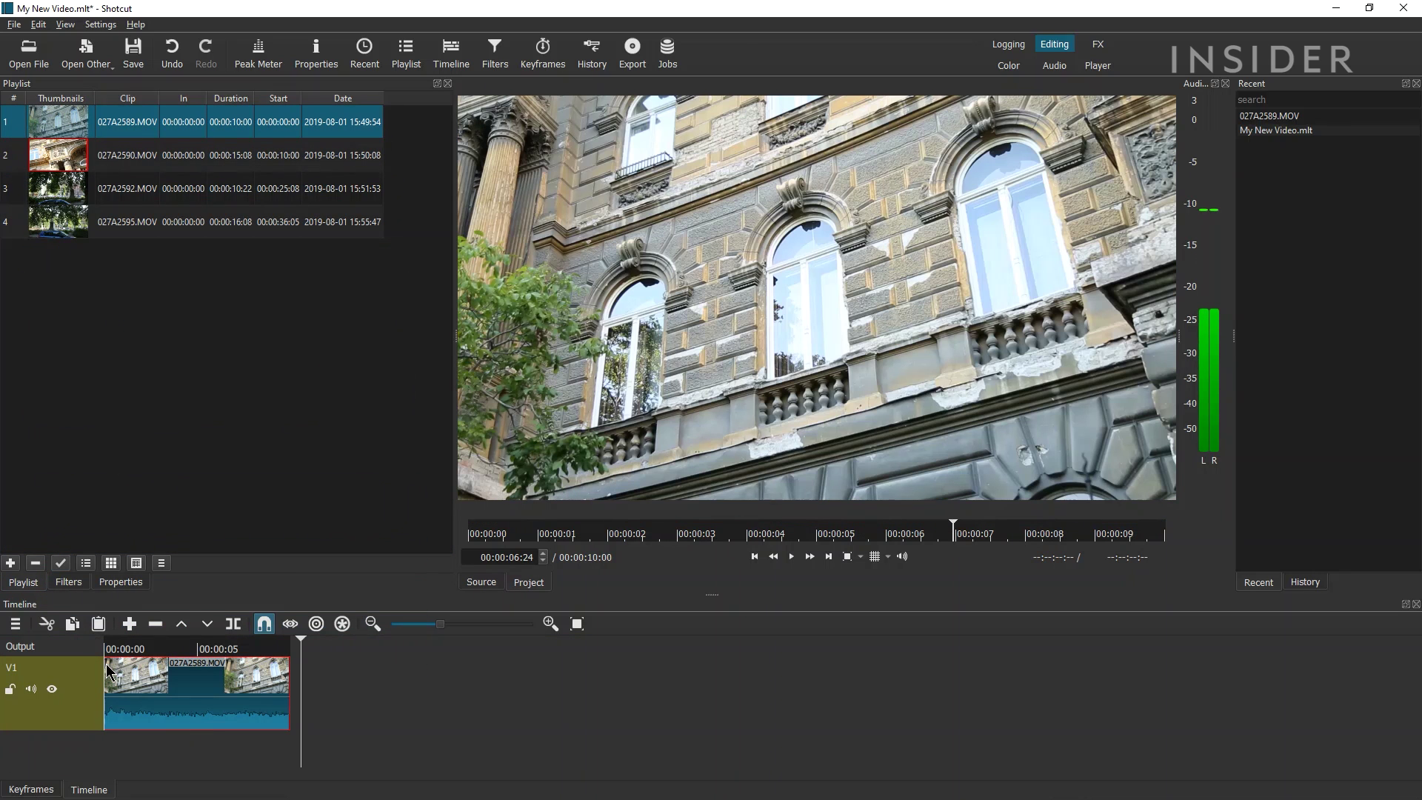
{"action": "double_click", "coordinate": [67, 163]}
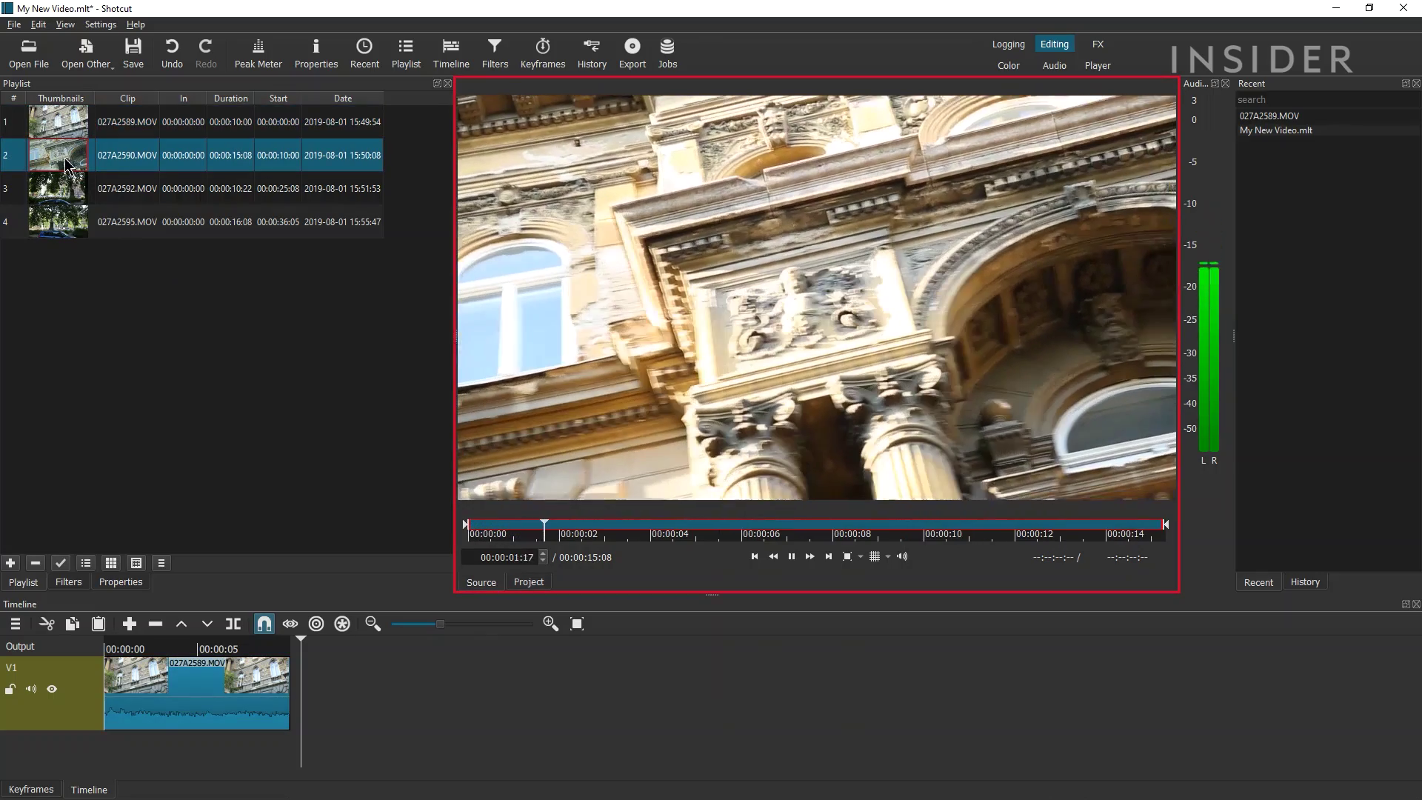
Trim 027A2590.MOV to start at 00:00:05:22, end near its end, and add it to V1.
{"action": "key", "text": "space"}
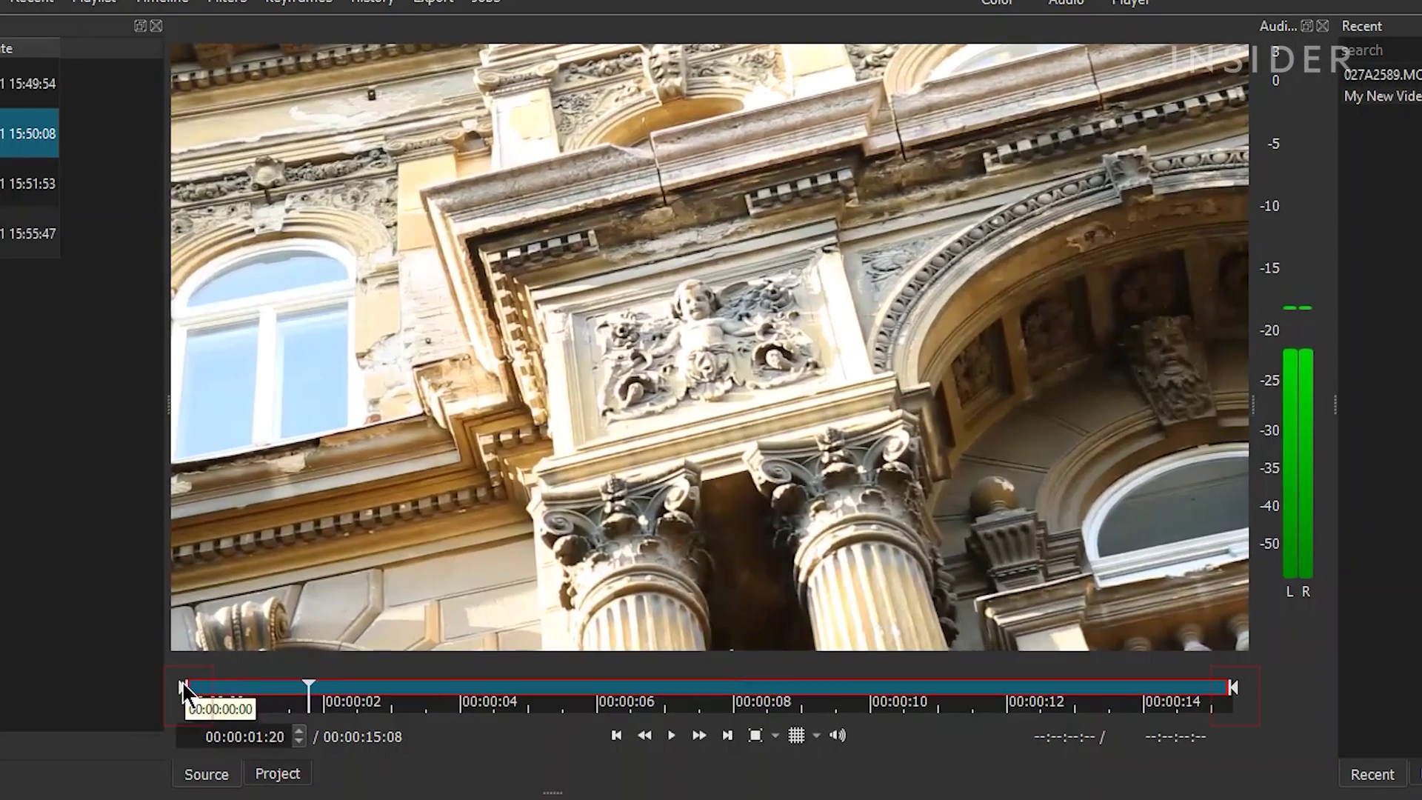
{"action": "left_click", "coordinate": [461, 520]}
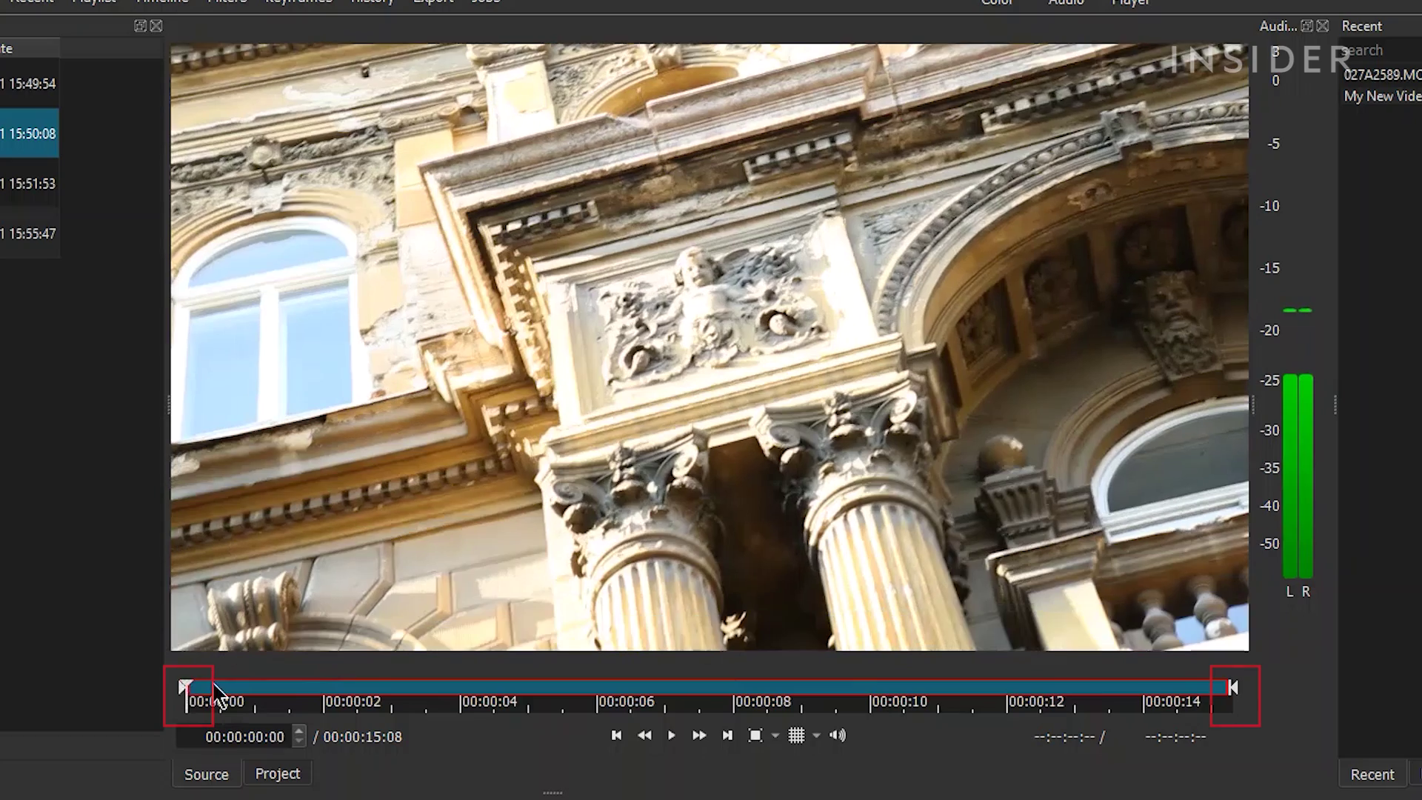
{"action": "left_click_drag", "start_coordinate": [183, 682], "coordinate": [590, 679]}
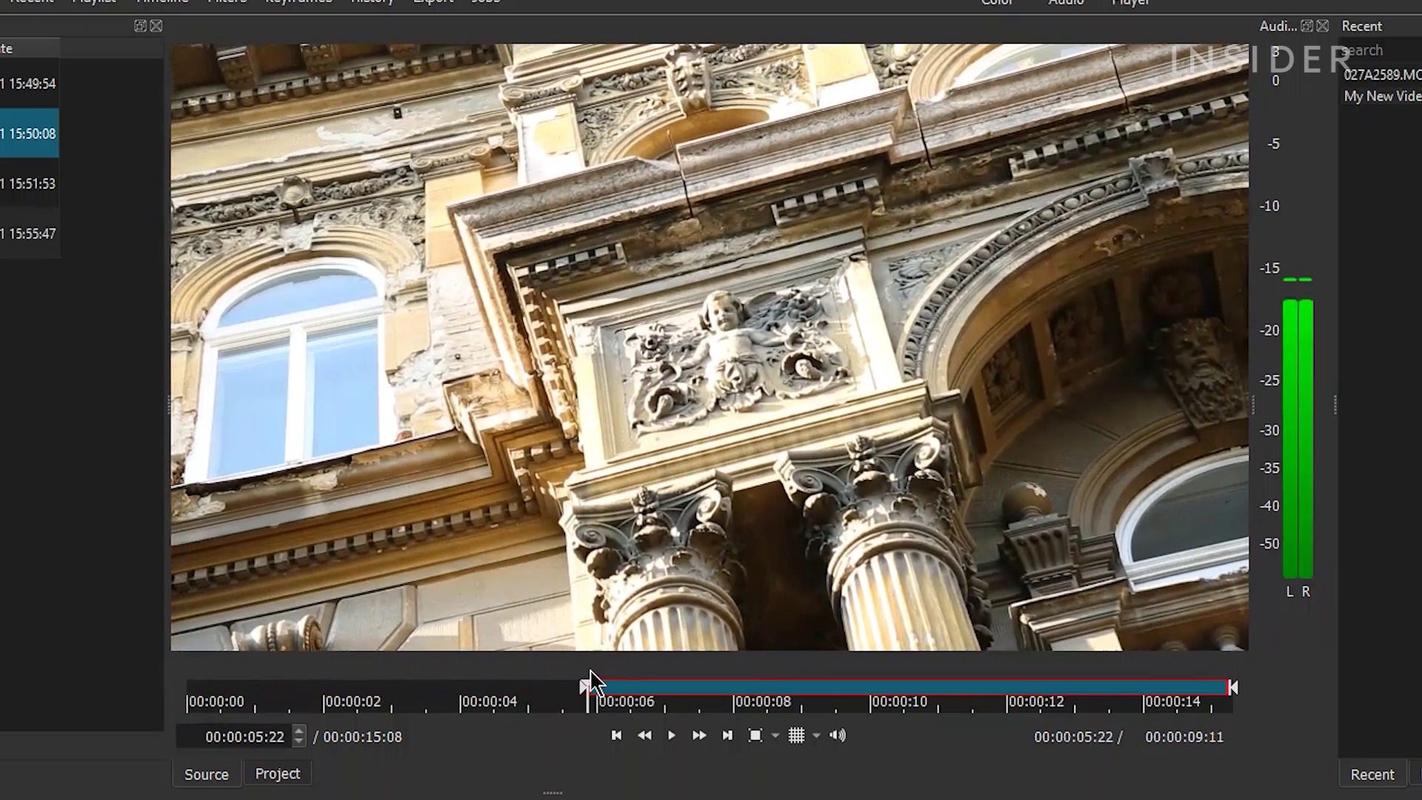
{"action": "left_click_drag", "start_coordinate": [1232, 685], "coordinate": [963, 688]}
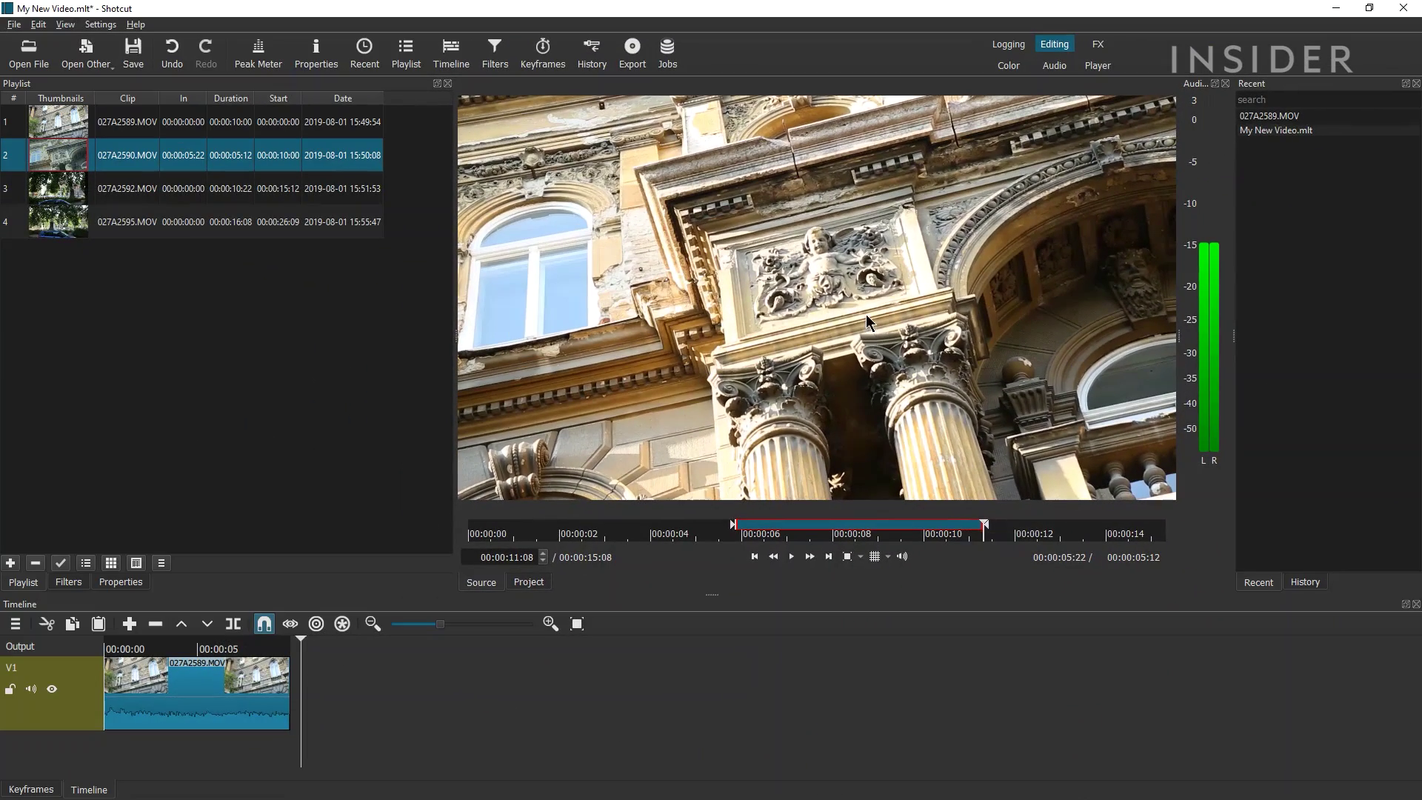
{"action": "left_click_drag", "start_coordinate": [865, 296], "coordinate": [493, 681]}
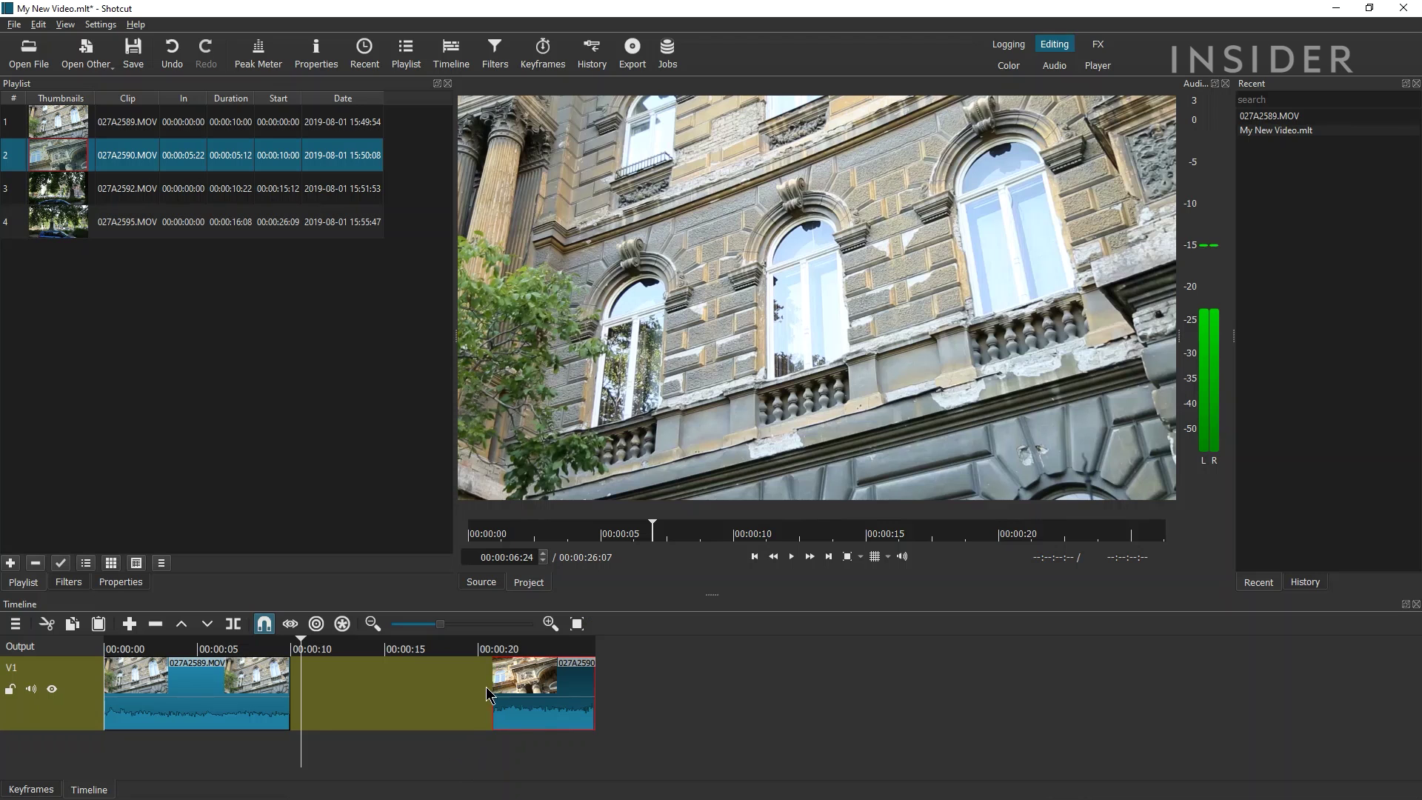
Extend 027A2590.MOV, overlap it onto 027A2589.MOV to form a crossfade, then widen the crossfade.
{"action": "left_click_drag", "start_coordinate": [494, 688], "coordinate": [457, 696]}
{"action": "left_click_drag", "start_coordinate": [594, 689], "coordinate": [613, 691]}
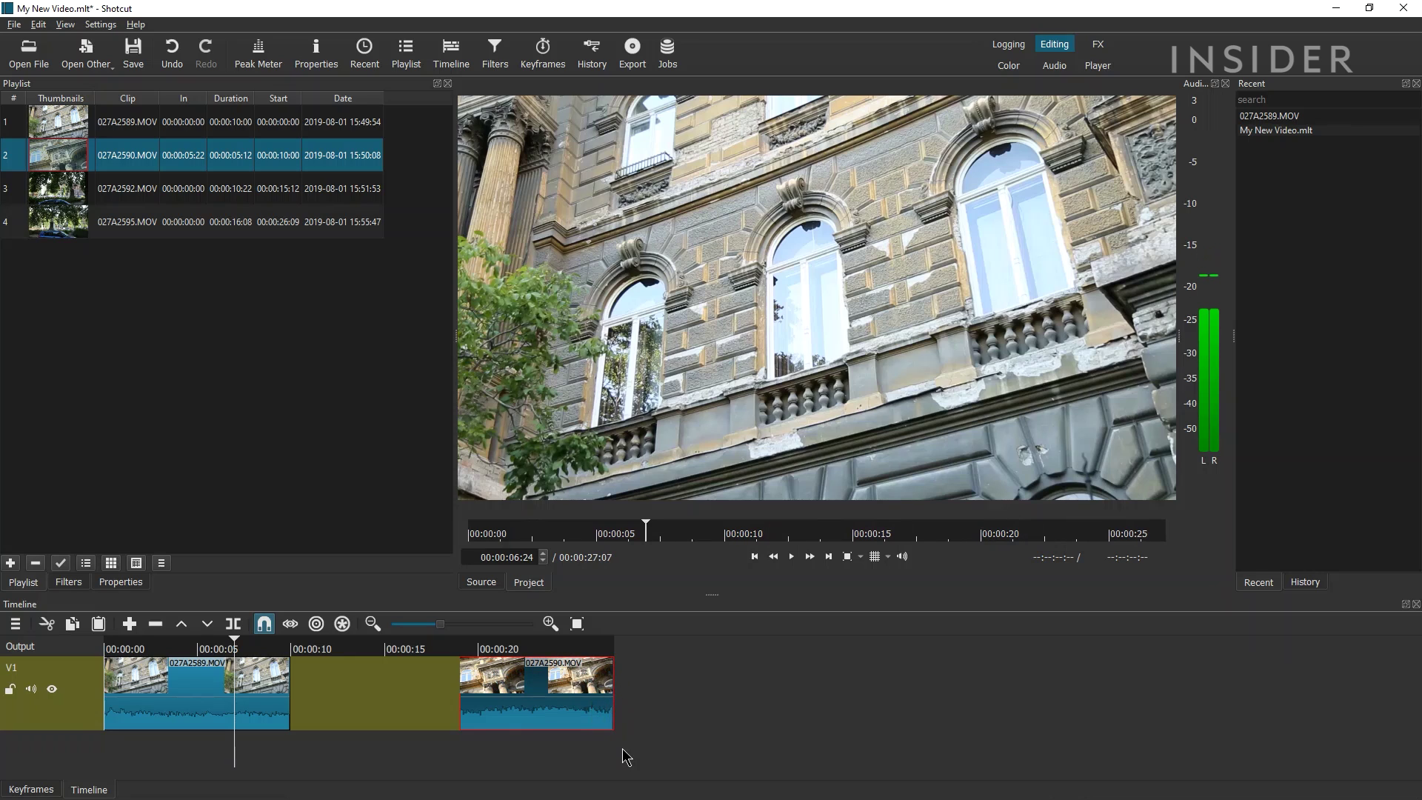
{"action": "left_click_drag", "start_coordinate": [545, 688], "coordinate": [360, 686]}
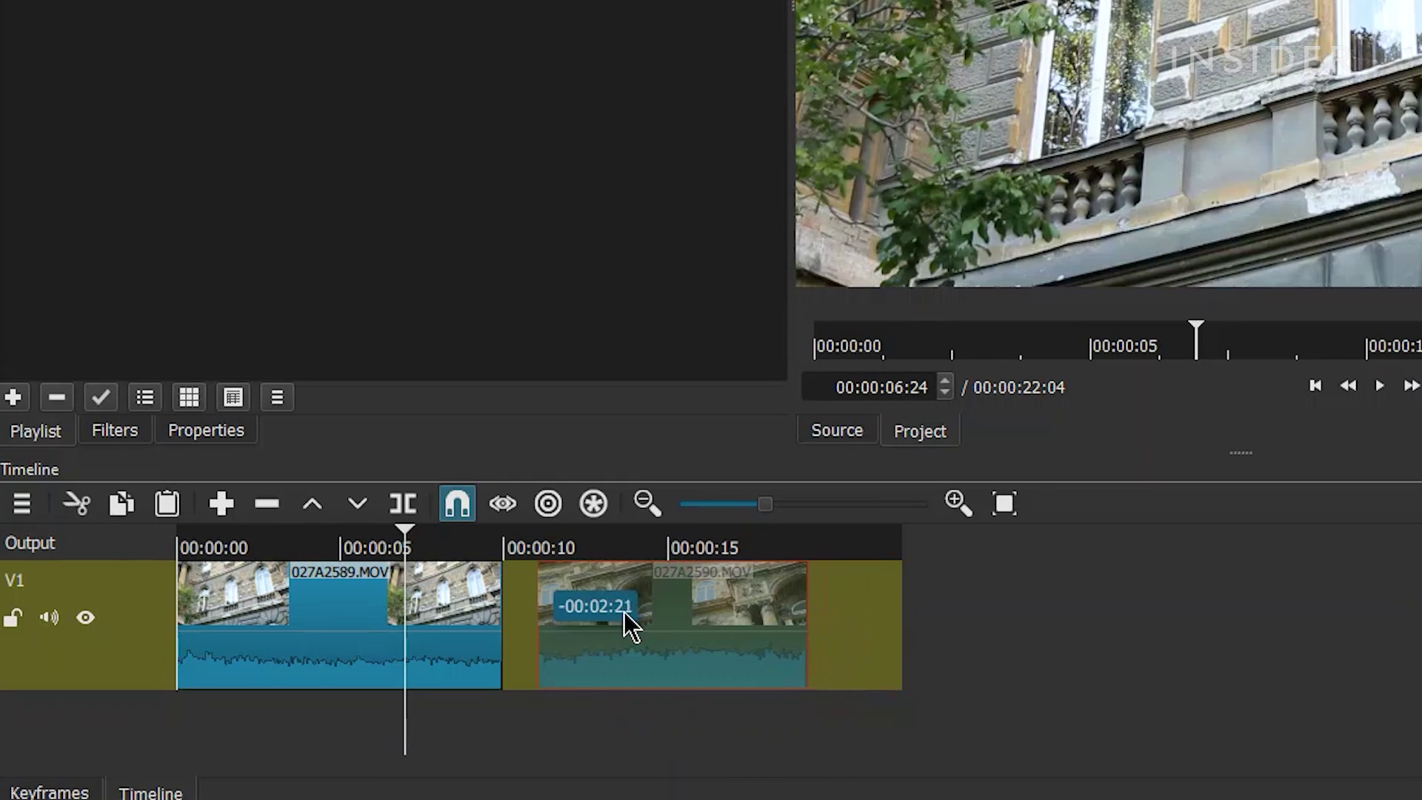
{"action": "left_click_drag", "start_coordinate": [623, 611], "coordinate": [567, 611]}
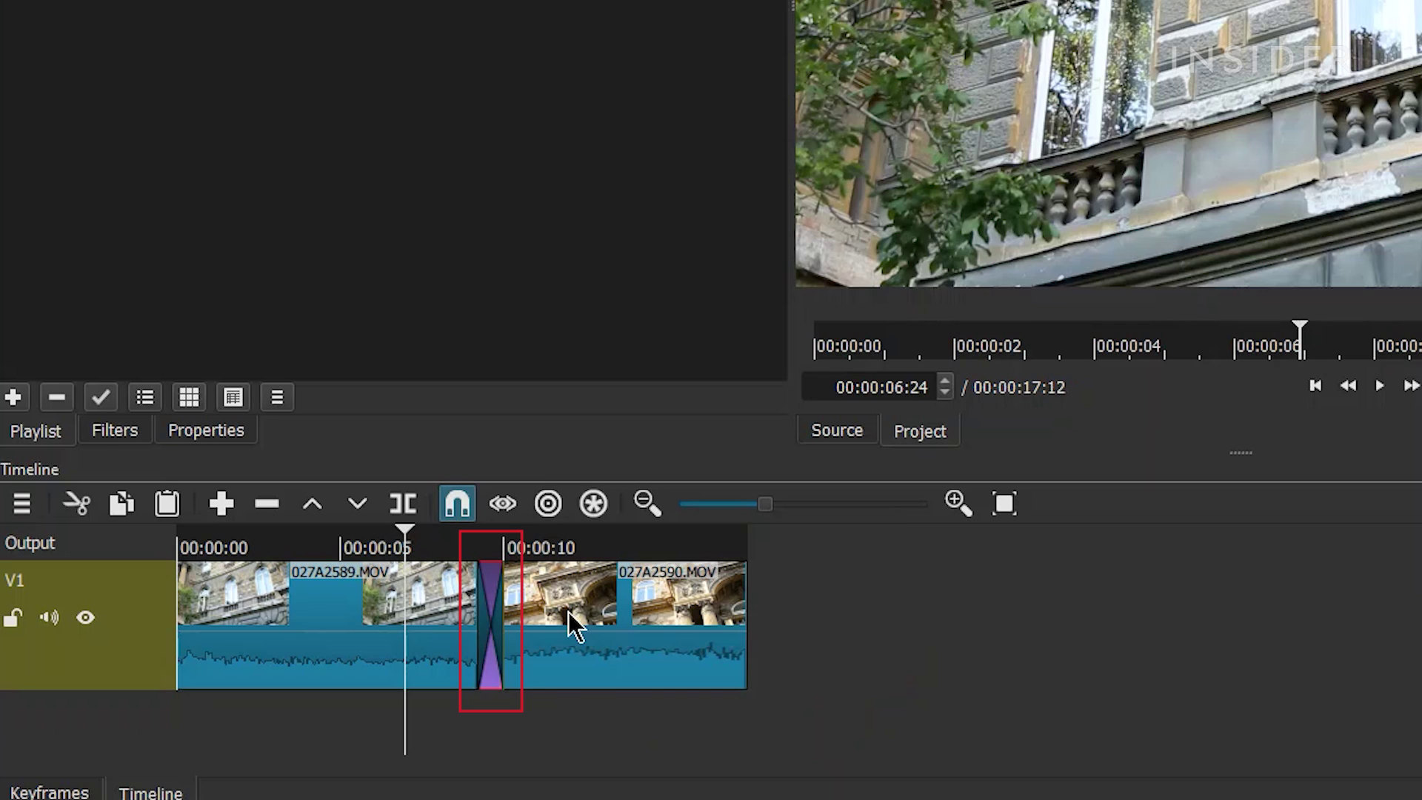
{"action": "mouse_move", "coordinate": [474, 640]}
{"action": "left_mouse_down"}
{"action": "mouse_move", "coordinate": [428, 636]}
{"action": "mouse_move", "coordinate": [476, 629]}
{"action": "left_mouse_up"}
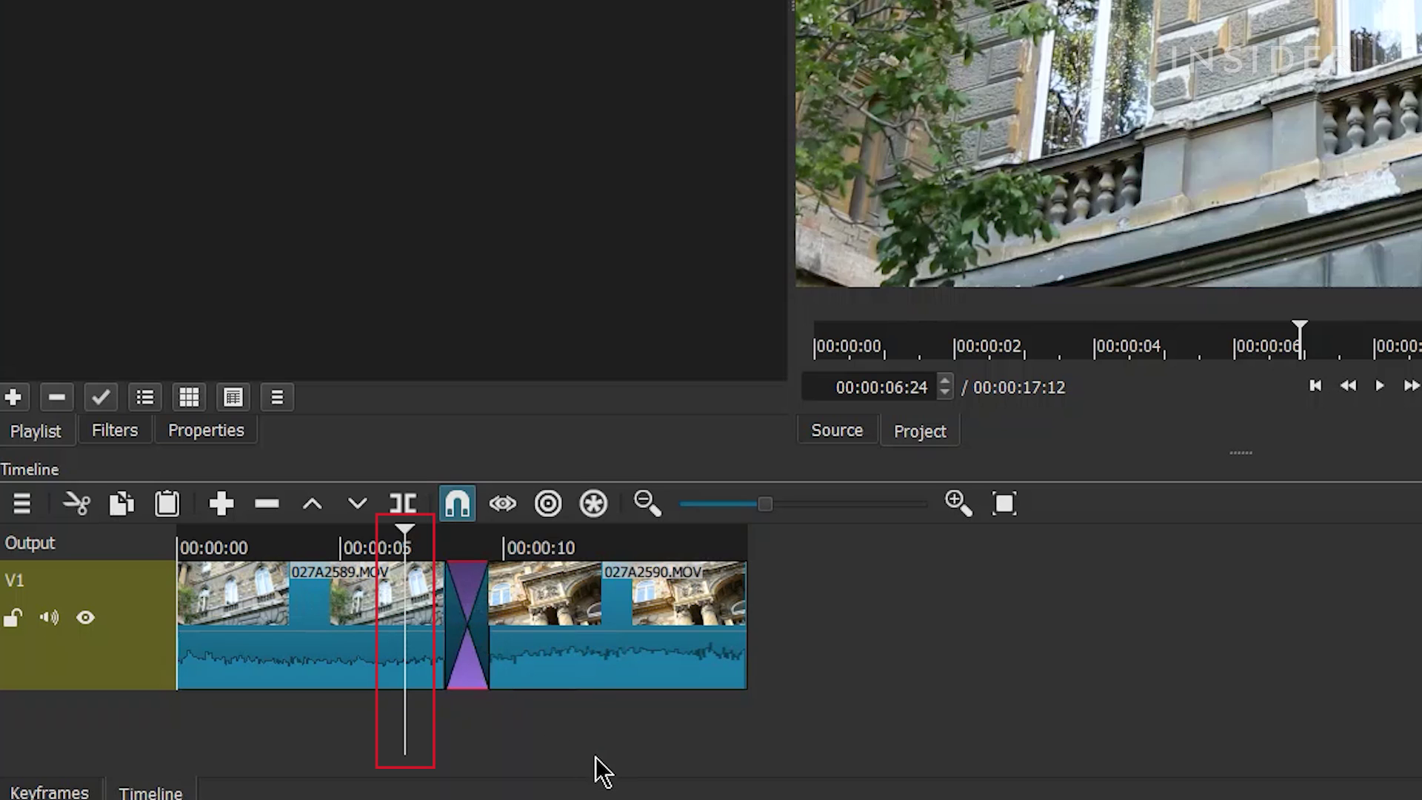
Split 027A2590.MOV at 00:00:13:11 and remove its split-off tail from V1.
{"action": "left_click_drag", "start_coordinate": [422, 530], "coordinate": [620, 529]}
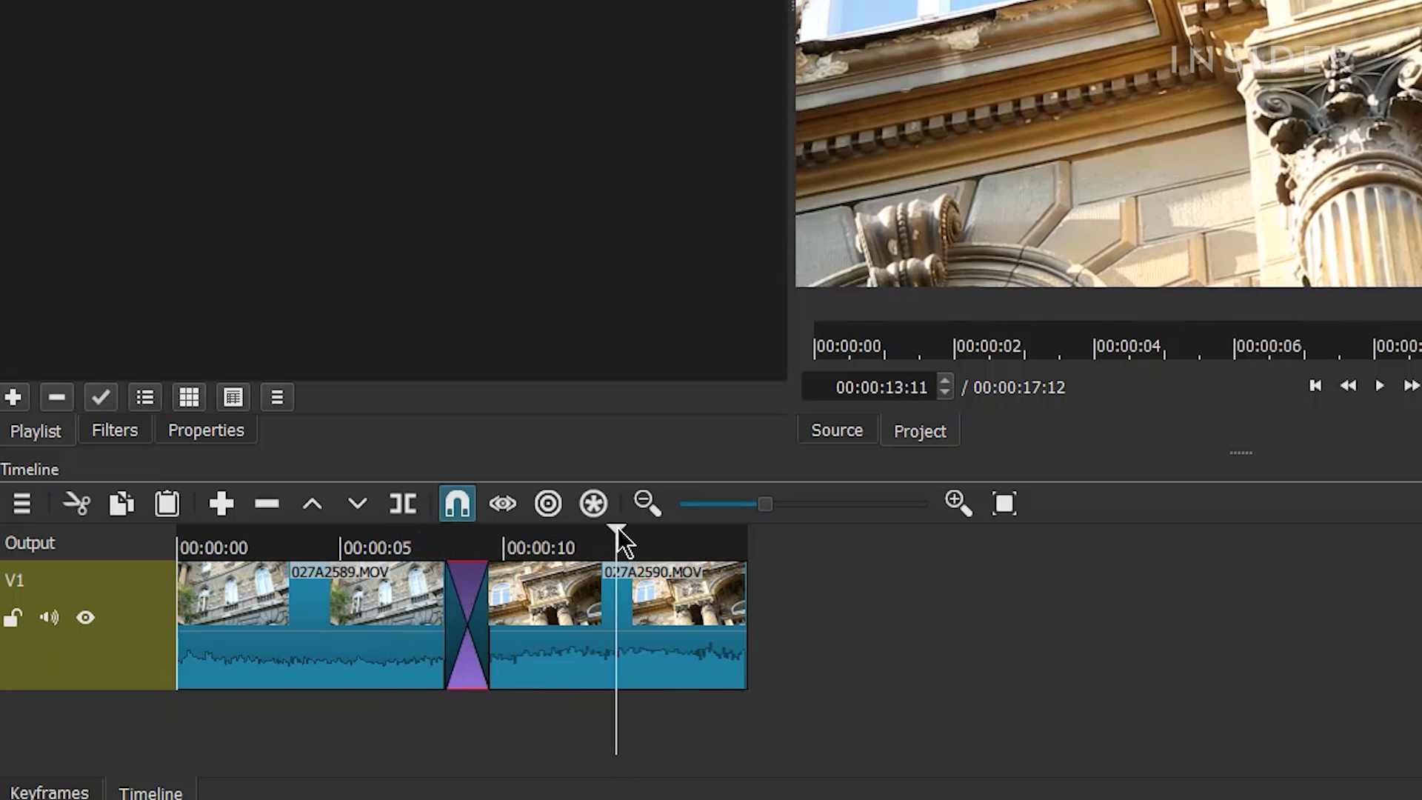
{"action": "left_click", "coordinate": [388, 503]}
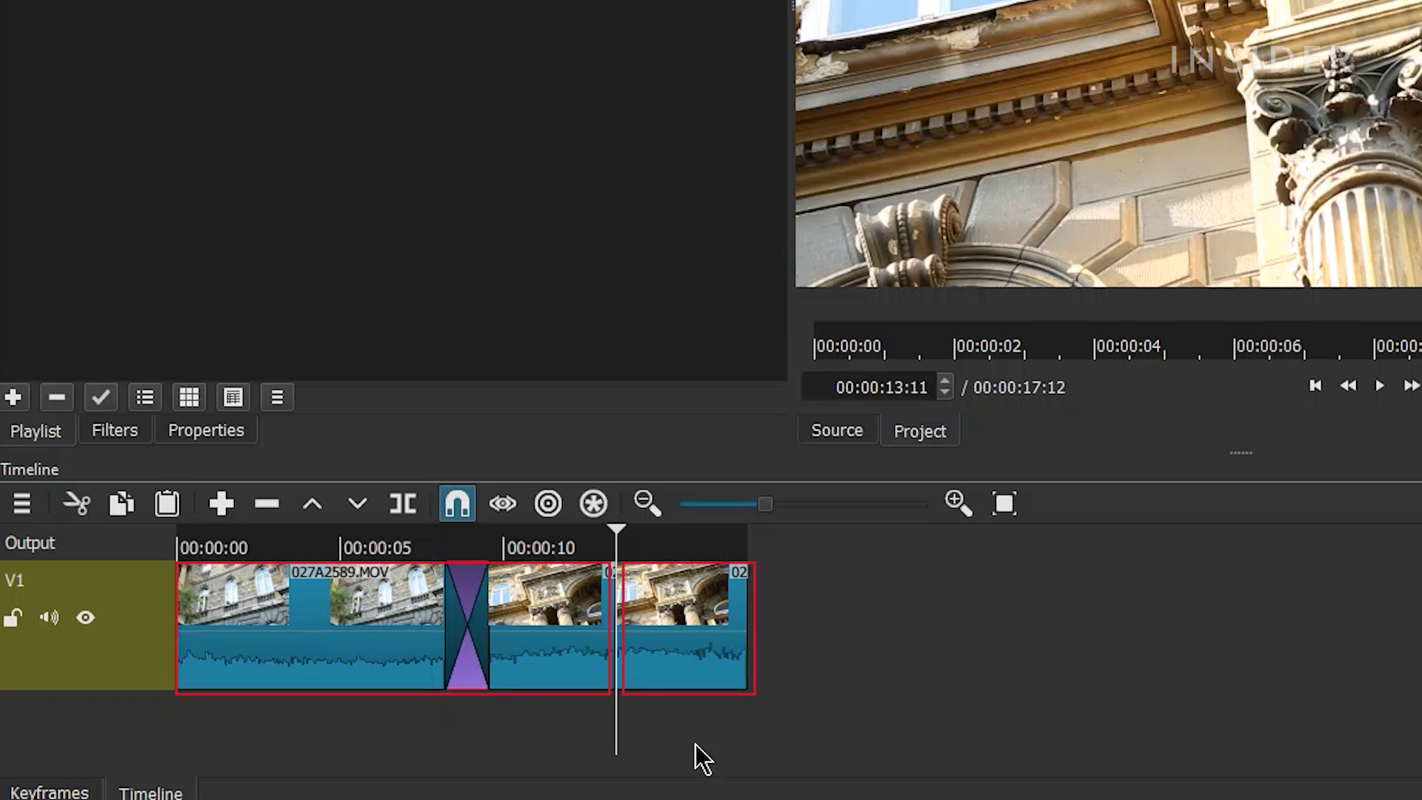
{"action": "left_click_drag", "start_coordinate": [679, 673], "coordinate": [798, 665]}
{"action": "left_click_drag", "start_coordinate": [704, 597], "coordinate": [672, 599]}
{"action": "left_click_drag", "start_coordinate": [837, 635], "coordinate": [790, 634]}
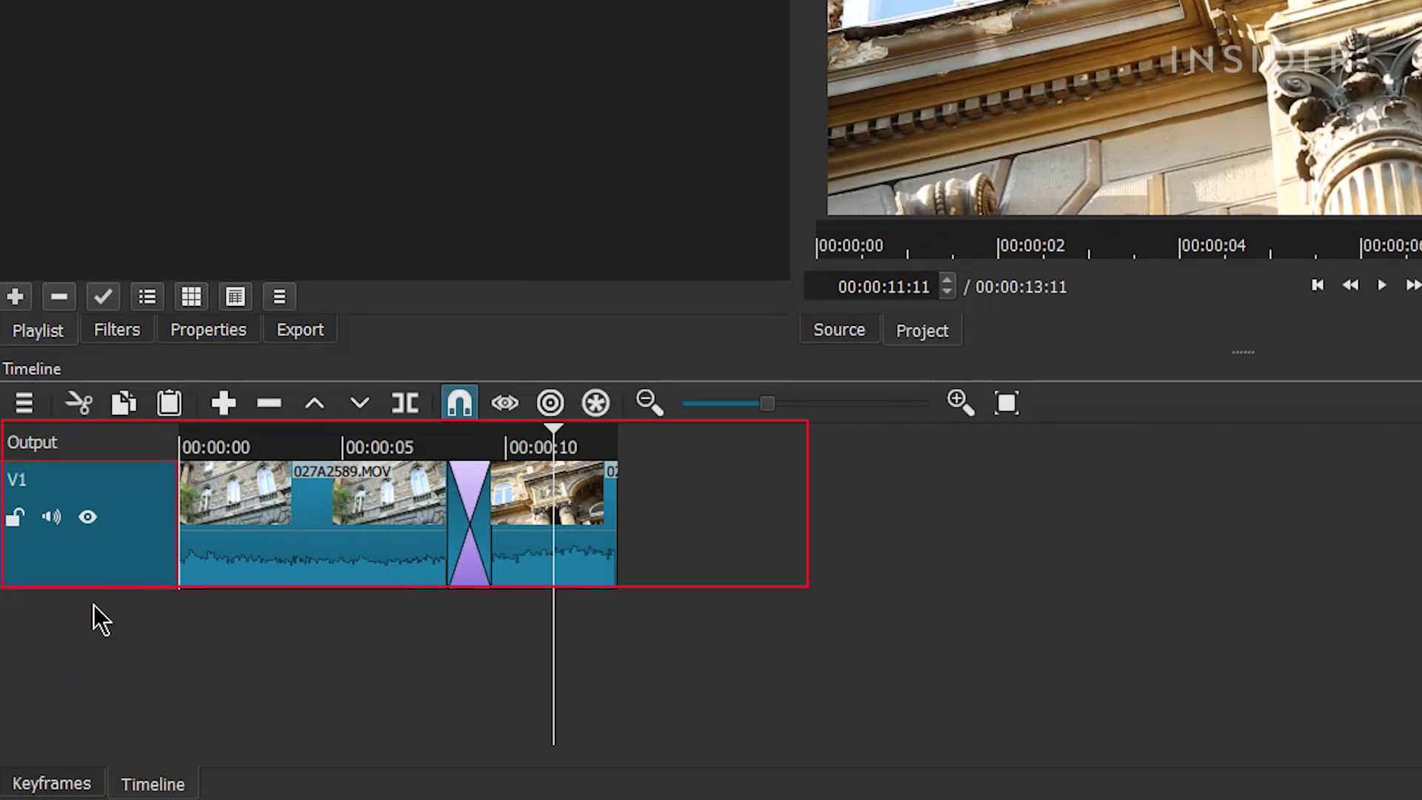
Add video track V2 above V1 from the V1 header's Track Operations menu.
{"action": "right_click", "coordinate": [114, 570]}
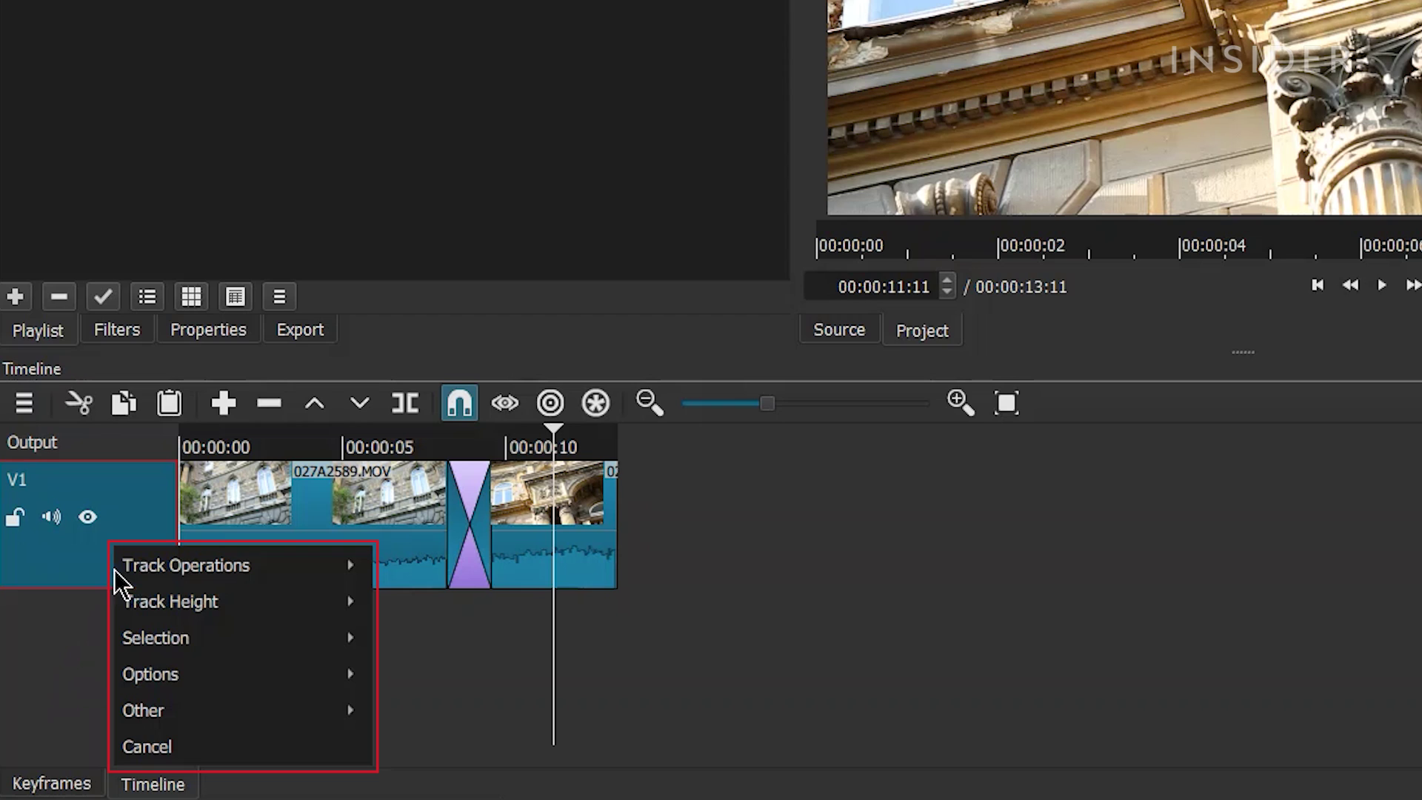
{"action": "mouse_move", "coordinate": [148, 576]}
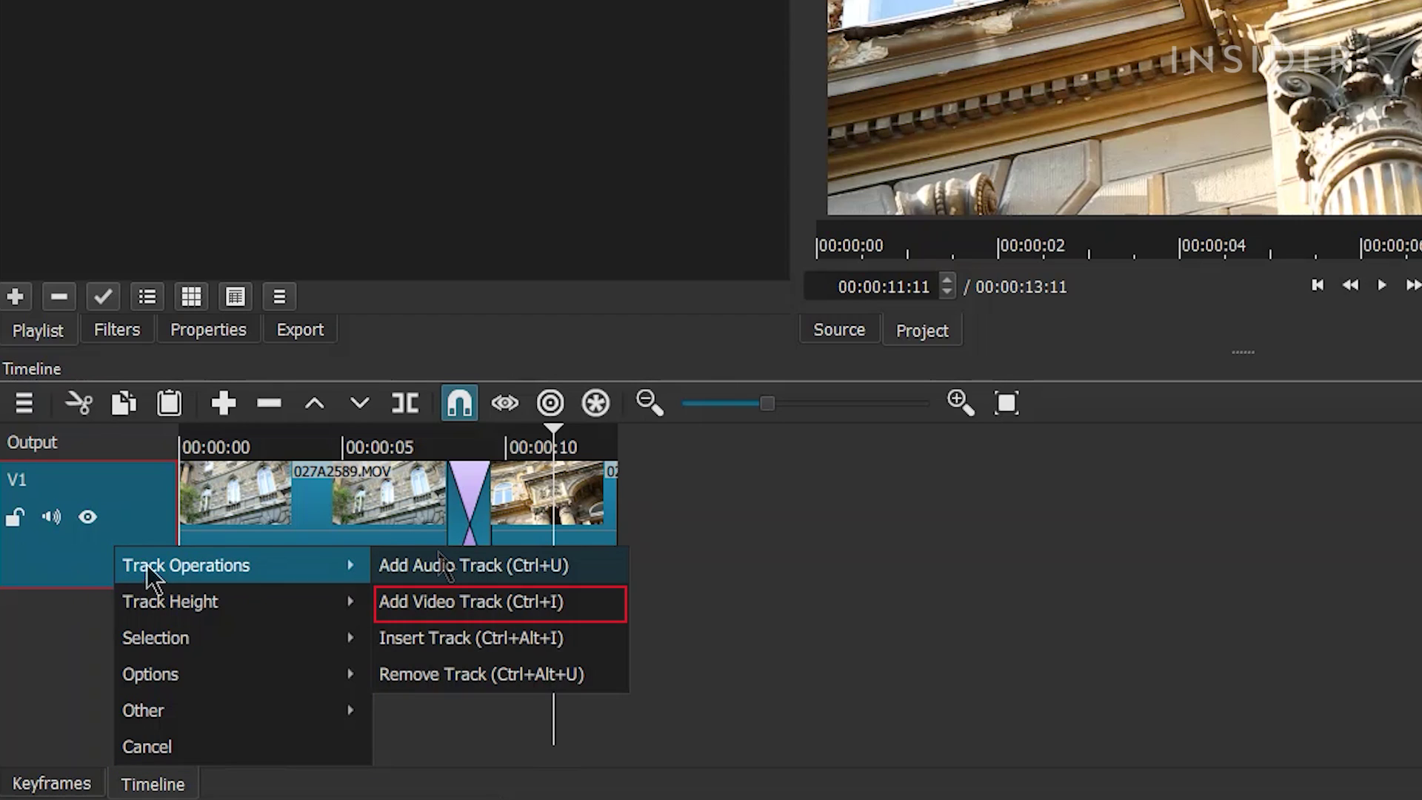
{"action": "left_click", "coordinate": [431, 606]}
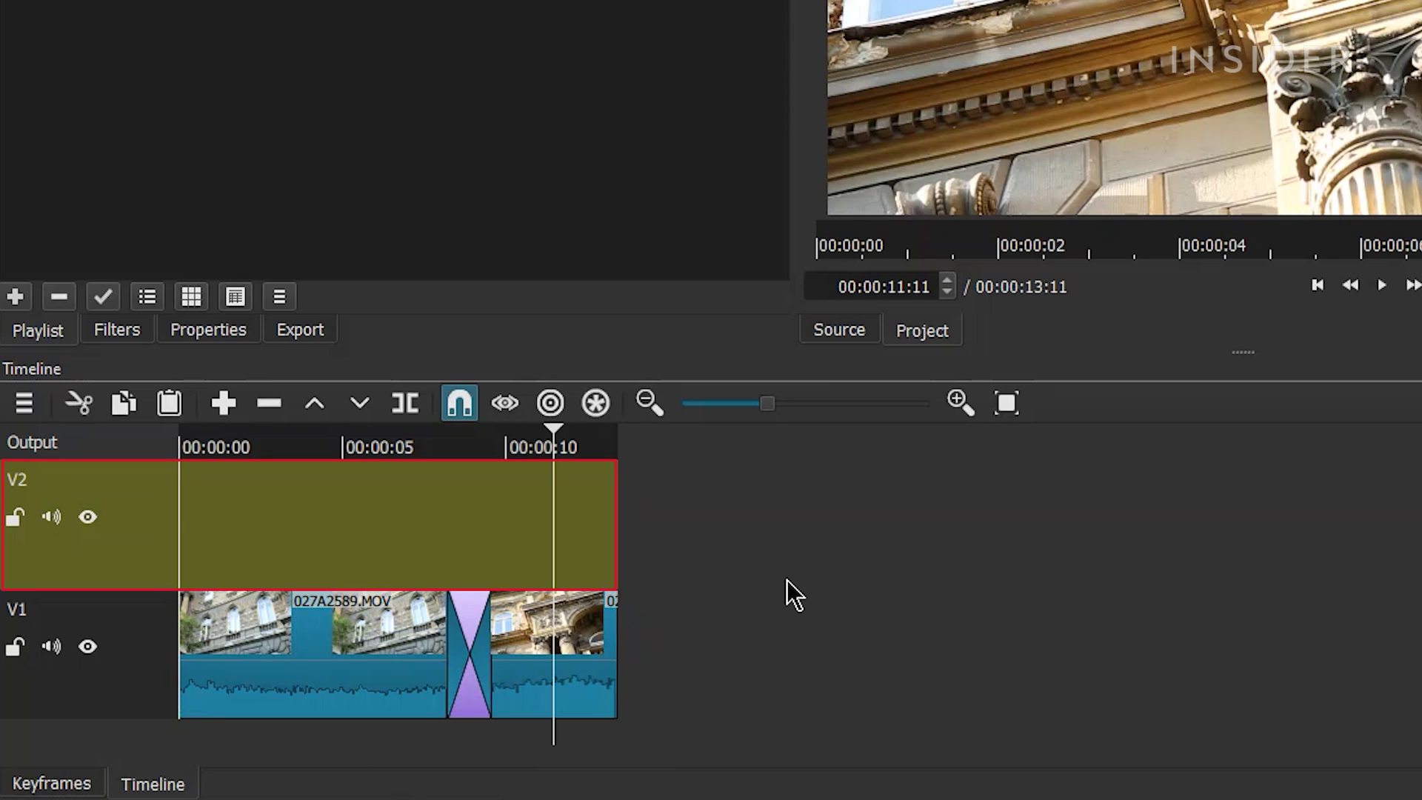
{"action": "right_click", "coordinate": [144, 575]}
{"action": "mouse_move", "coordinate": [190, 581]}
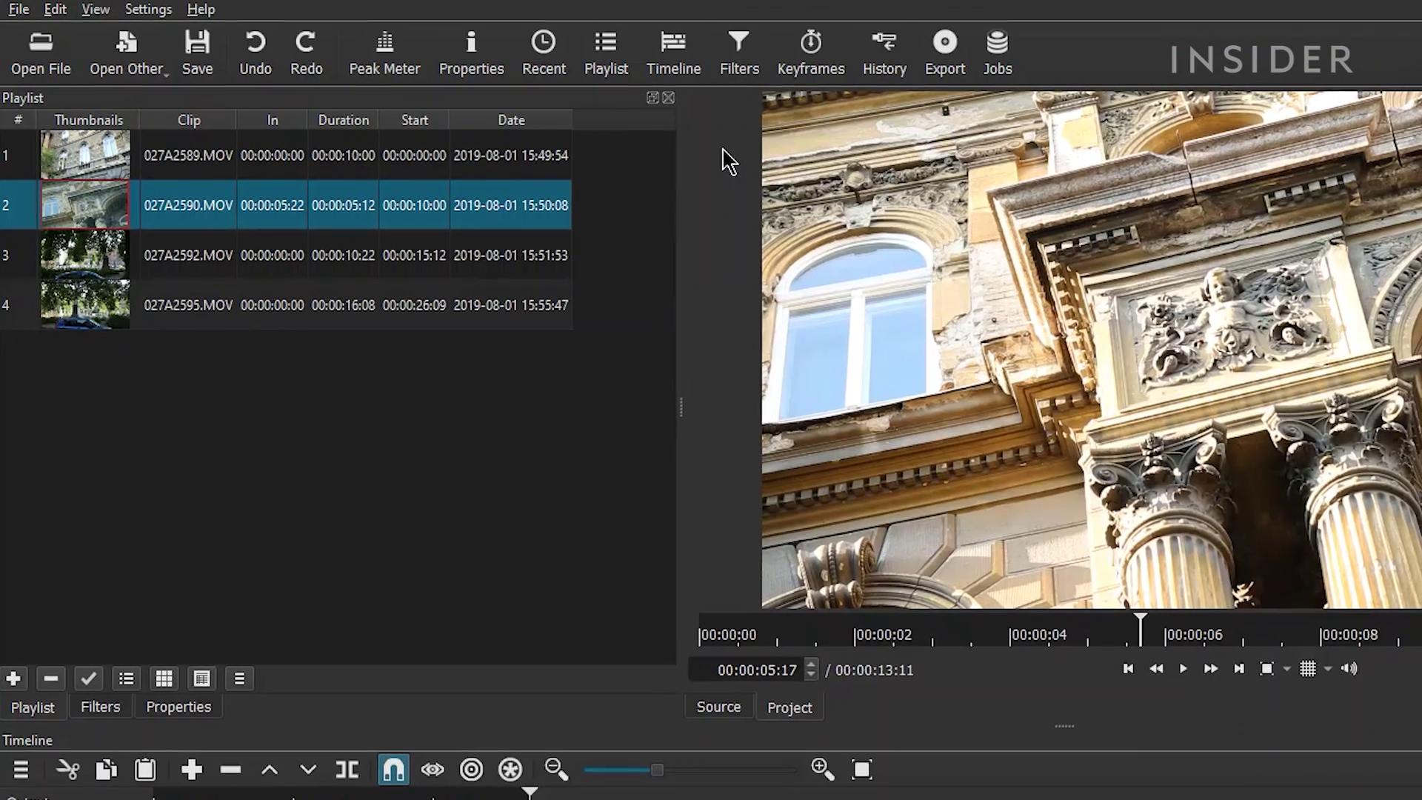
Open the Export panel in Advanced mode.
{"action": "left_click", "coordinate": [947, 52]}
{"action": "mouse_move", "coordinate": [279, 181]}
{"action": "left_mouse_down"}
{"action": "mouse_move", "coordinate": [299, 267]}
{"action": "mouse_move", "coordinate": [308, 565]}
{"action": "mouse_move", "coordinate": [260, 377]}
{"action": "mouse_move", "coordinate": [249, 206]}
{"action": "left_mouse_up"}
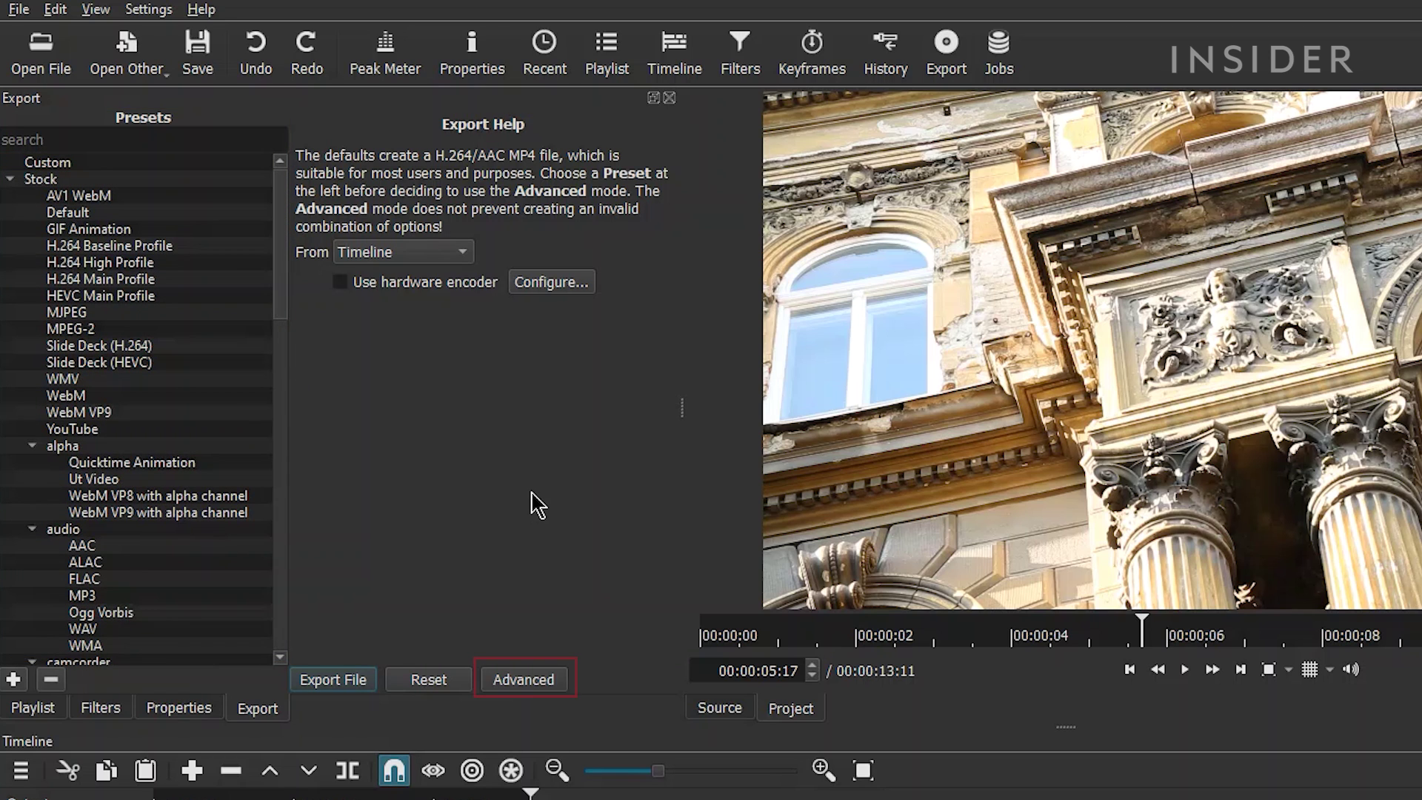
{"action": "left_click", "coordinate": [517, 682]}
Review the Codec, Audio, Other and Video tabs, keeping export From set to Timeline.
{"action": "left_click", "coordinate": [376, 223]}
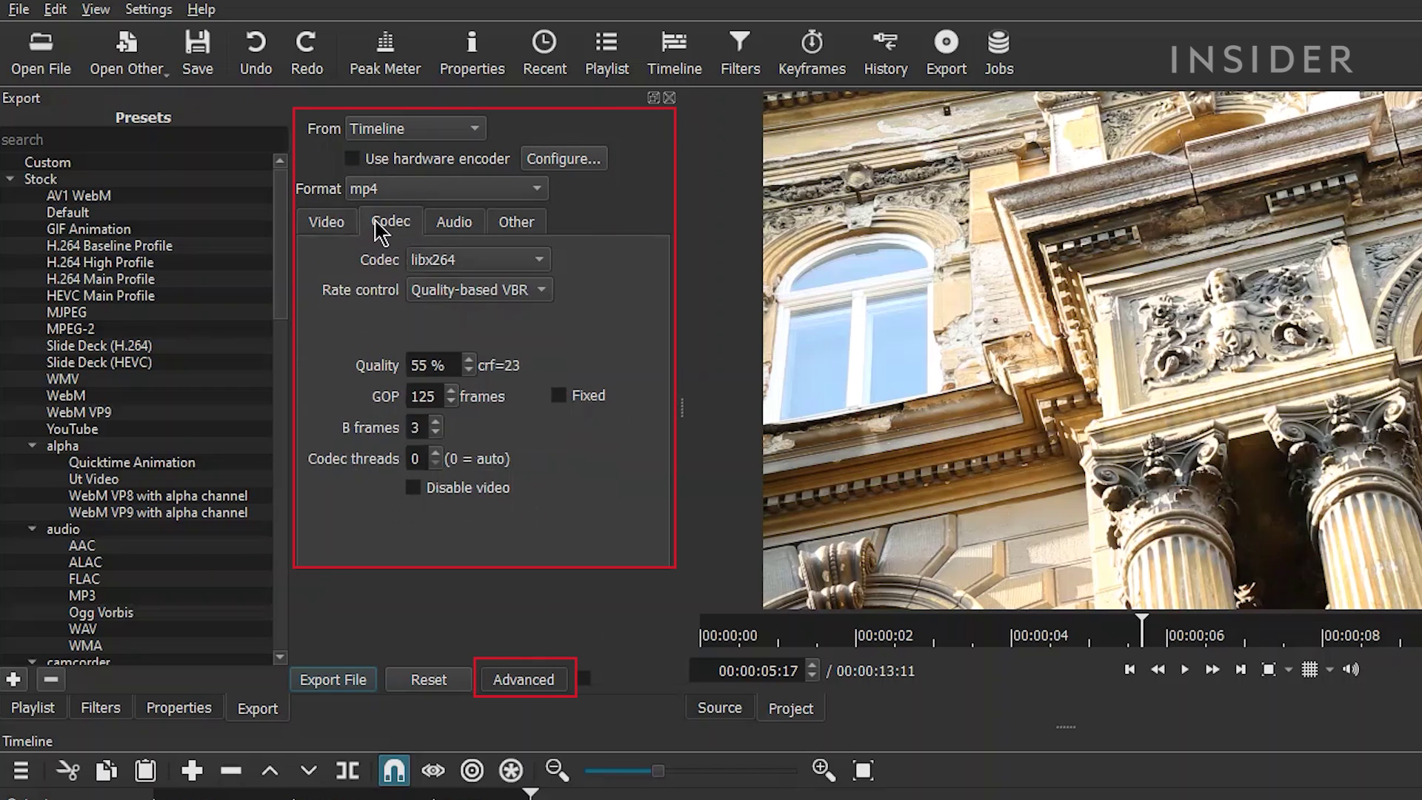
{"action": "left_click", "coordinate": [454, 222]}
{"action": "left_click", "coordinate": [518, 224]}
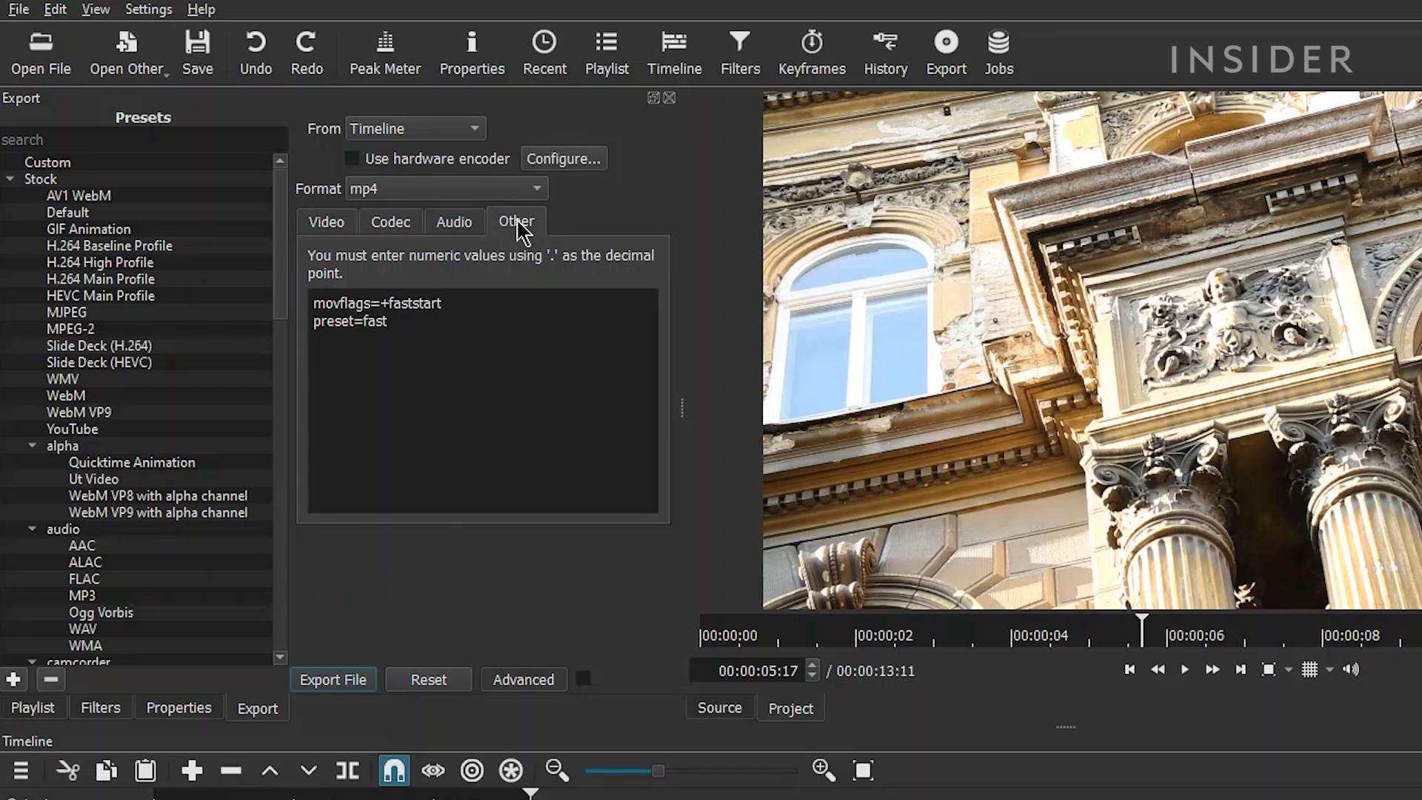
{"action": "left_click", "coordinate": [329, 224]}
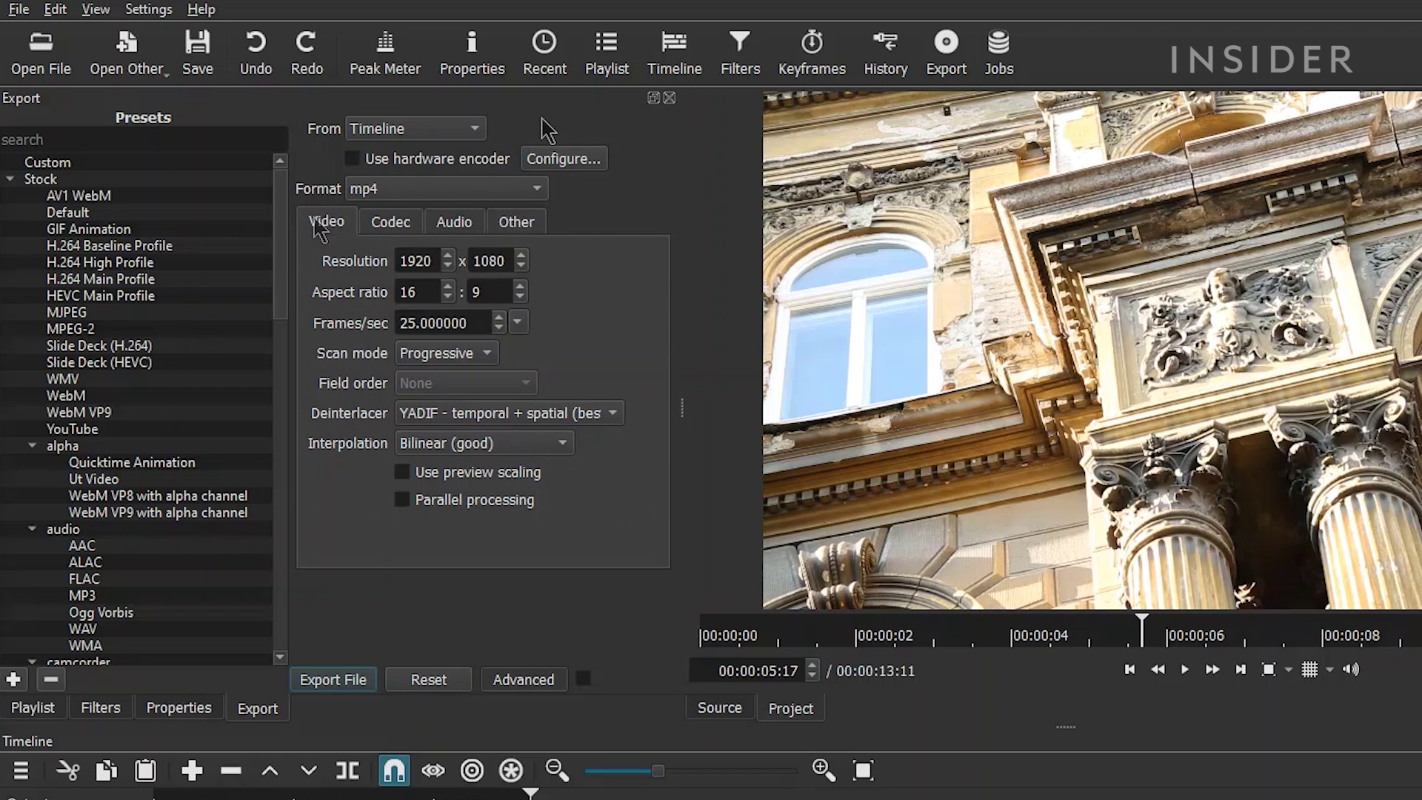
{"action": "left_click", "coordinate": [466, 133]}
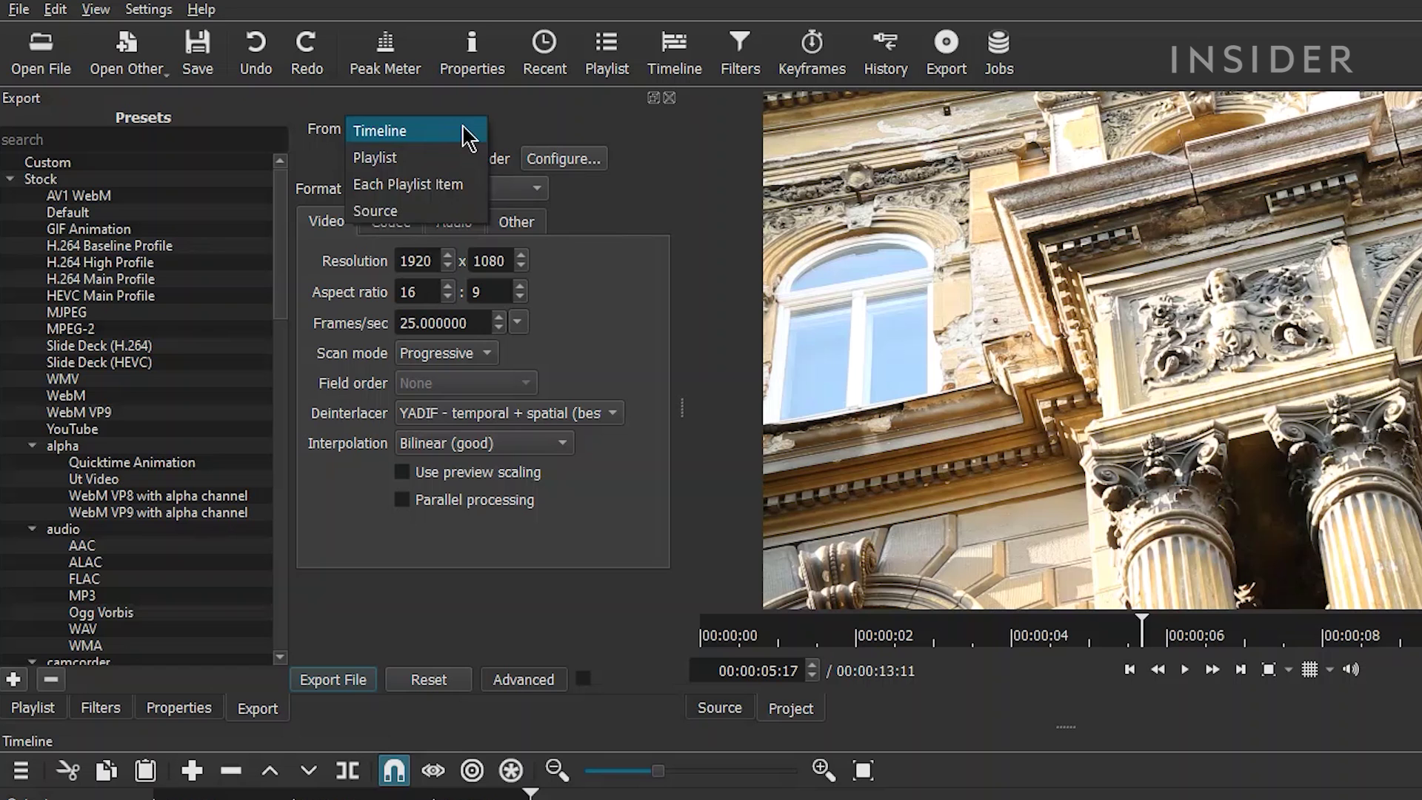
{"action": "left_click", "coordinate": [467, 133]}
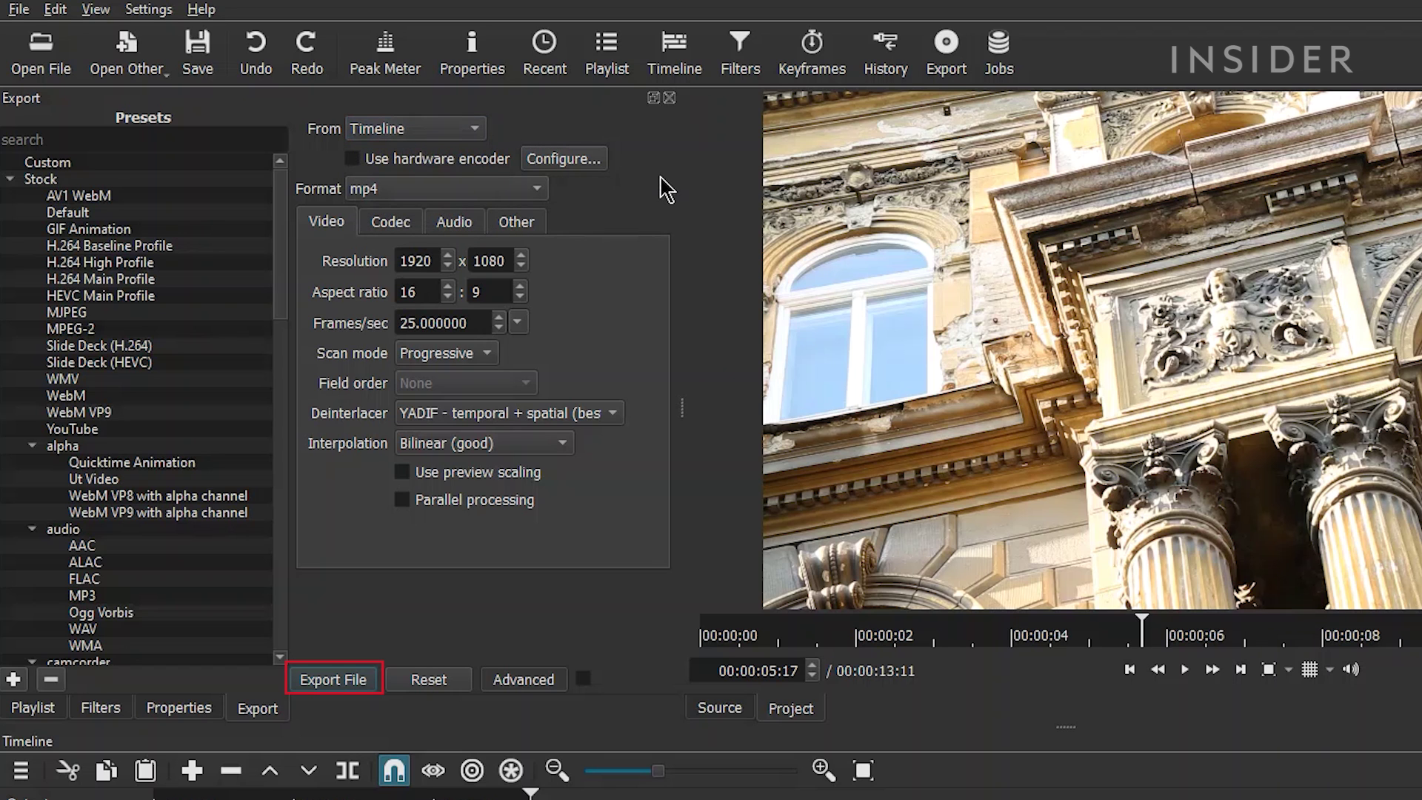
Save My New Video-Version1.mp4 into the Exports folder to start the render job.
{"action": "left_click", "coordinate": [342, 688]}
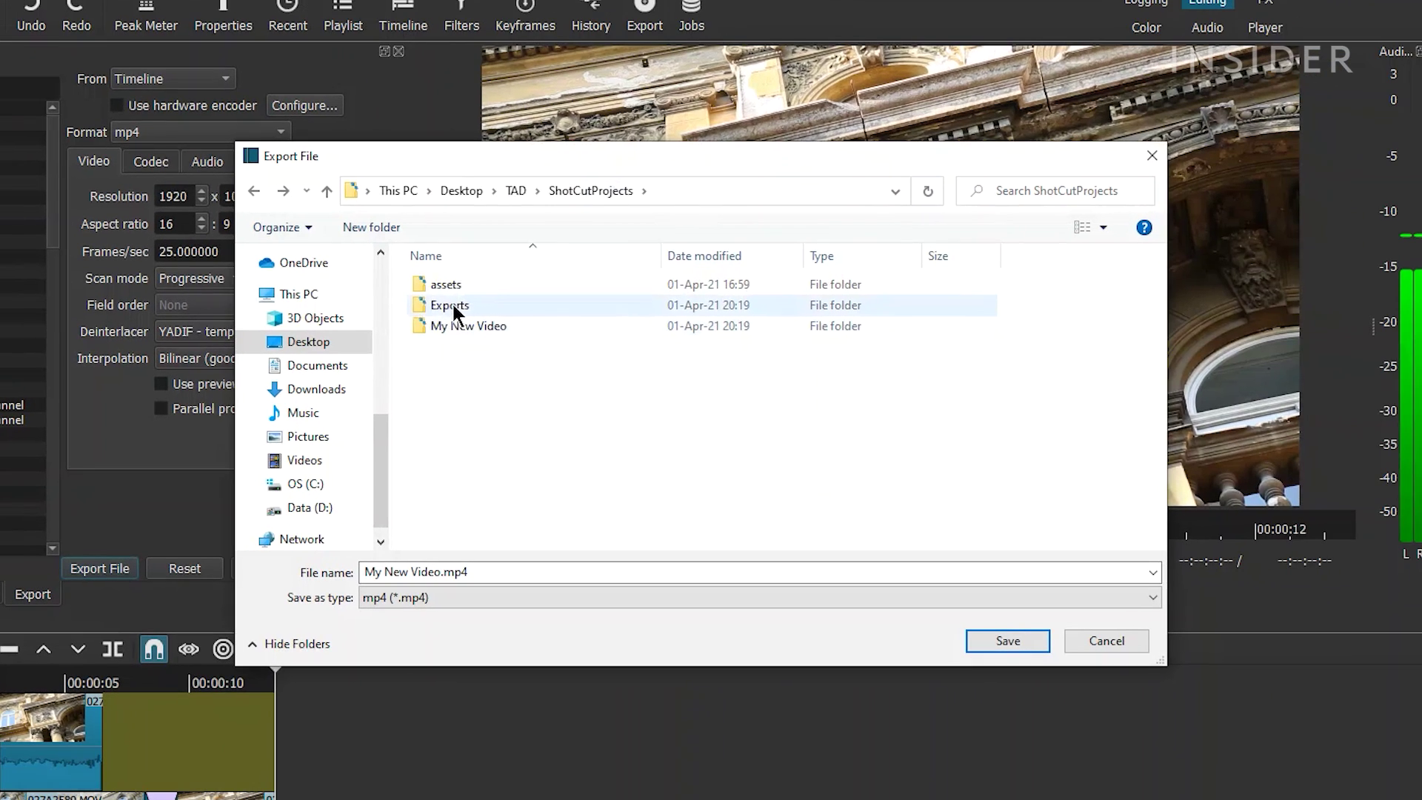
{"action": "double_click", "coordinate": [569, 364]}
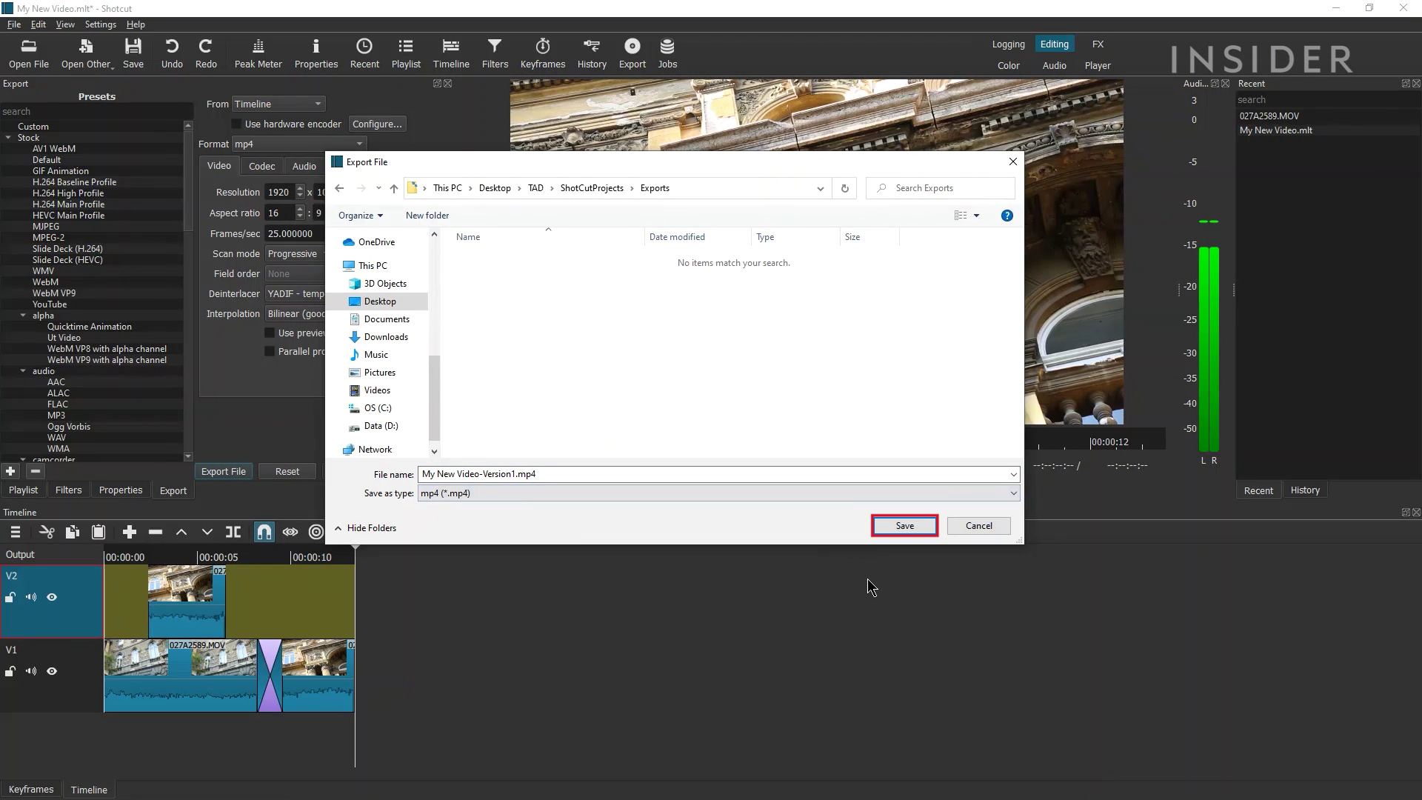
{"action": "left_click", "coordinate": [898, 527]}
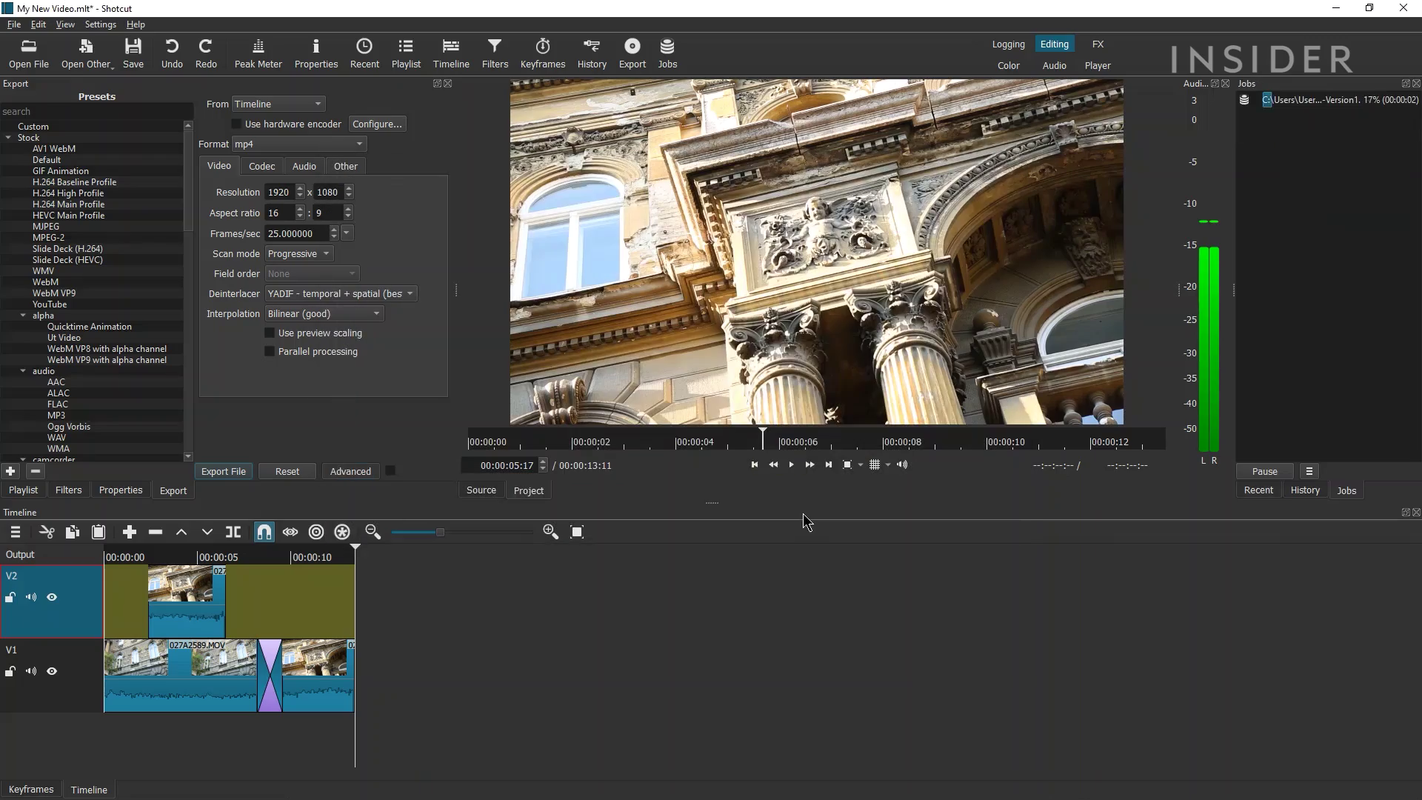